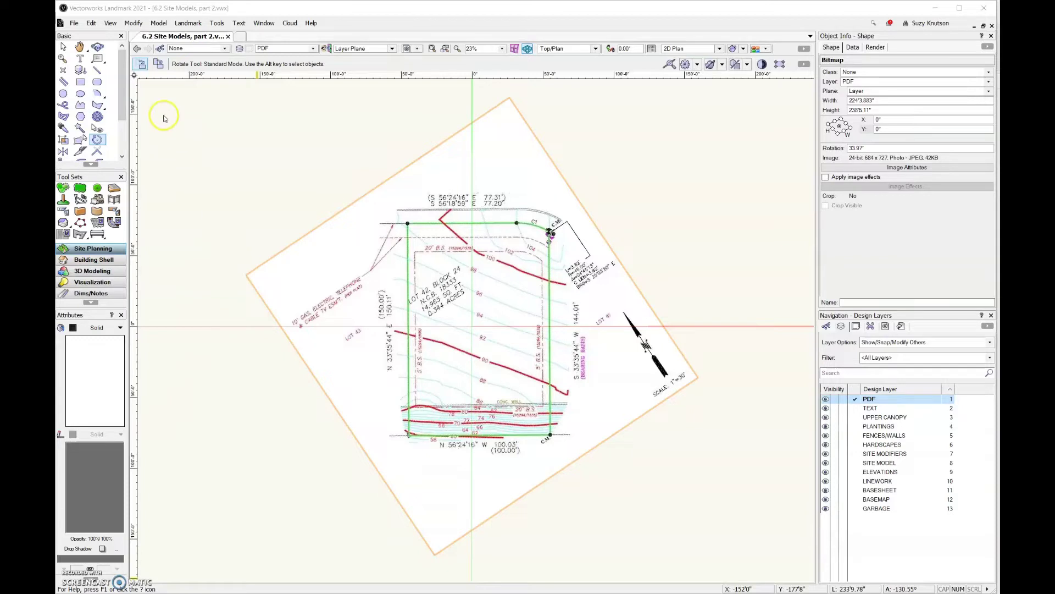
Trace the red 100 contour as a Corner Vertex polyline, ending with 6 vertices
click(81, 105)
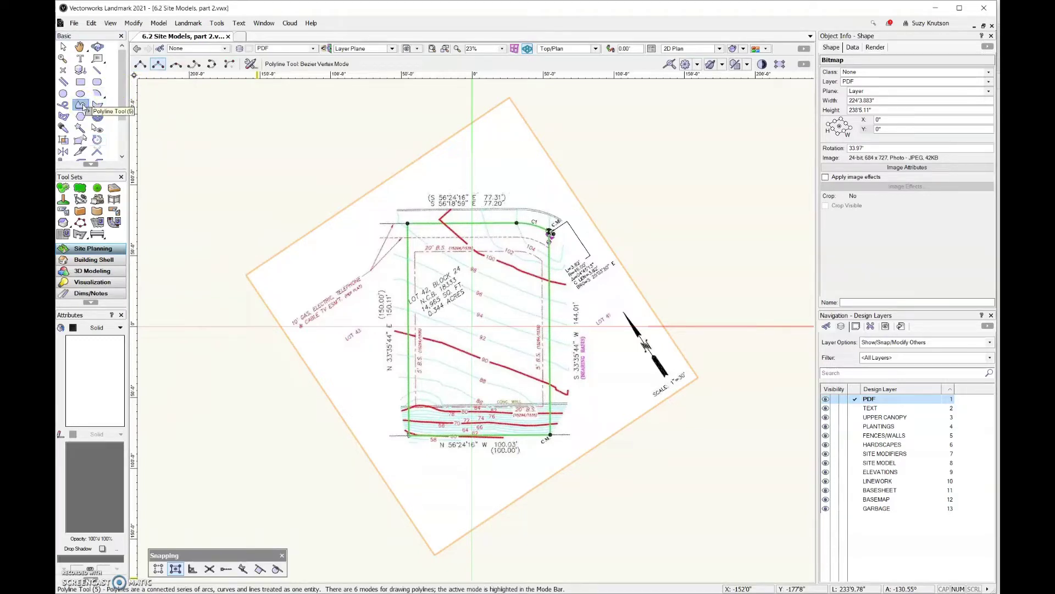
click(140, 65)
scroll(453, 247, up, 4)
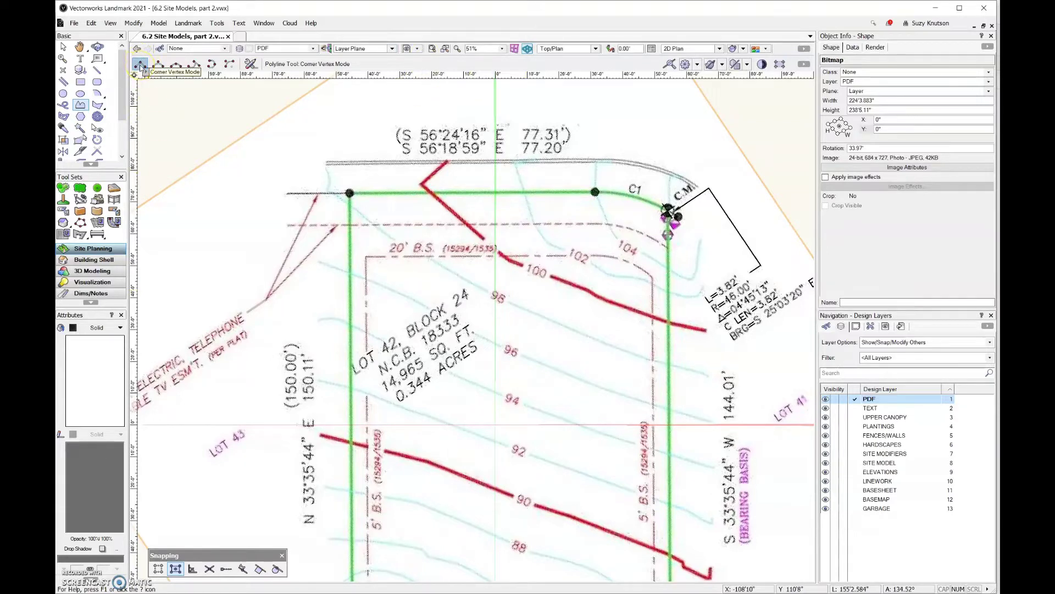
click(447, 164)
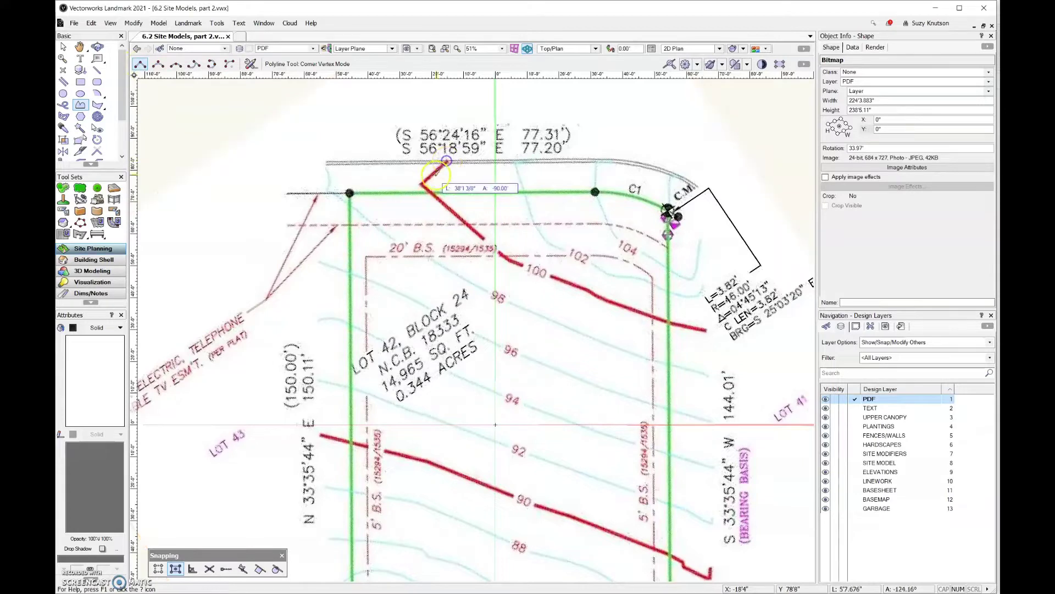
click(422, 183)
click(502, 262)
click(590, 291)
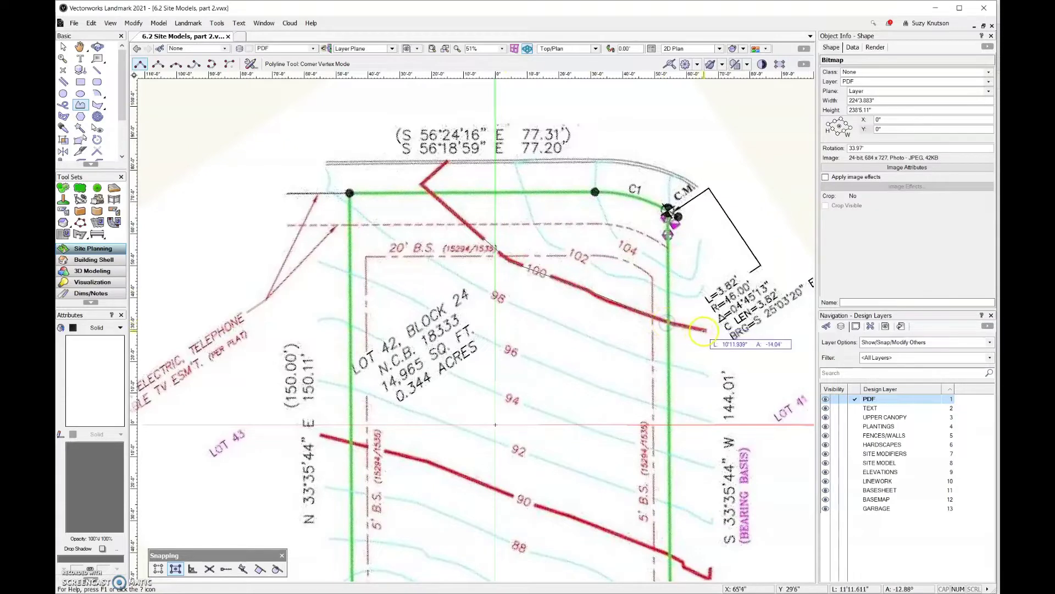
double_click(706, 331)
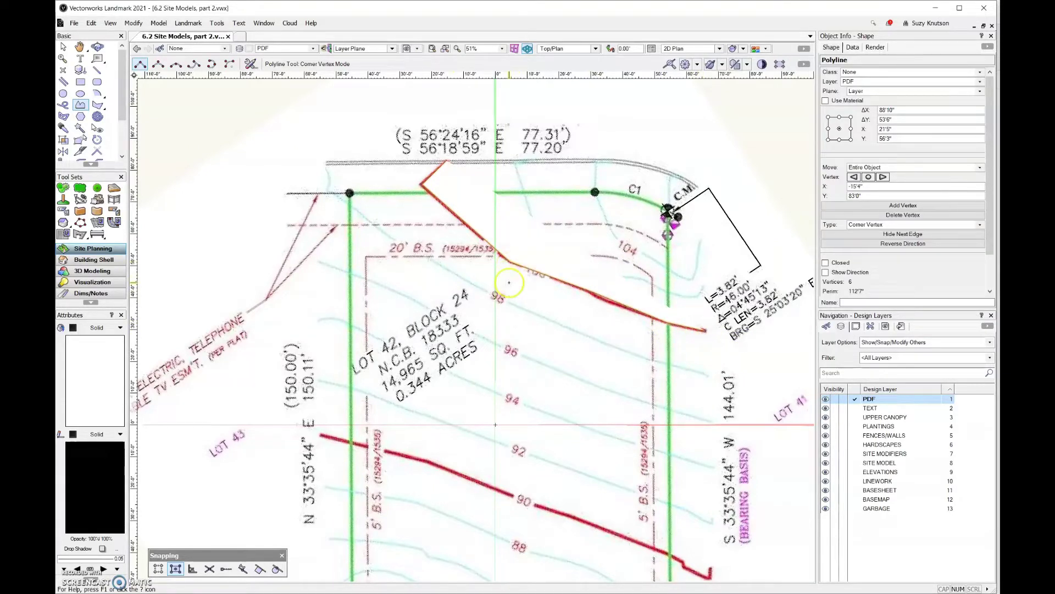
click(515, 349)
Move the traced 100 contour onto the ELEVATIONS layer and make ELEVATIONS the active layer
click(981, 82)
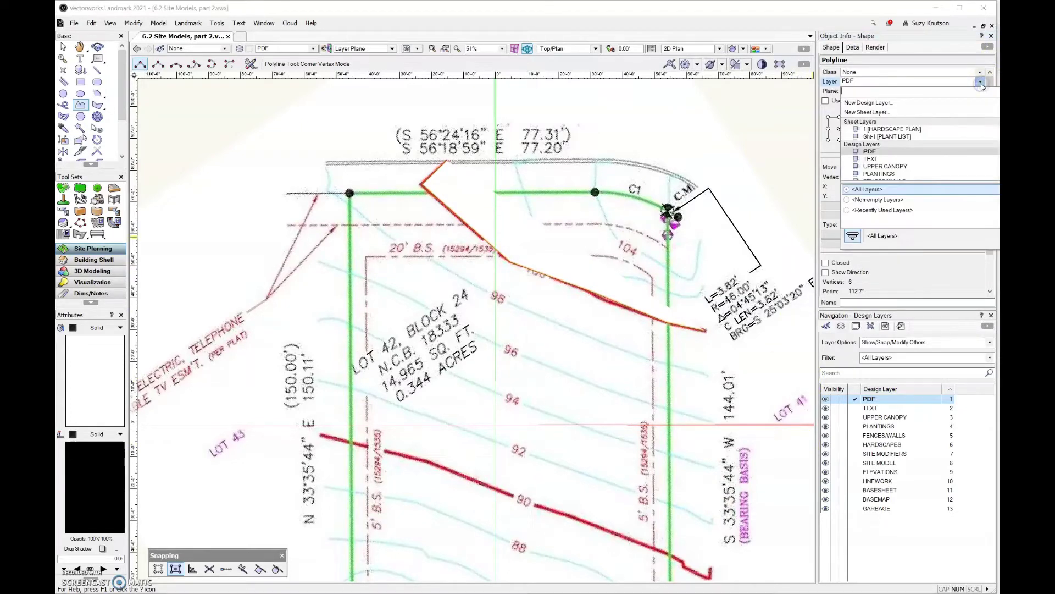
scroll(918, 154, down, 3)
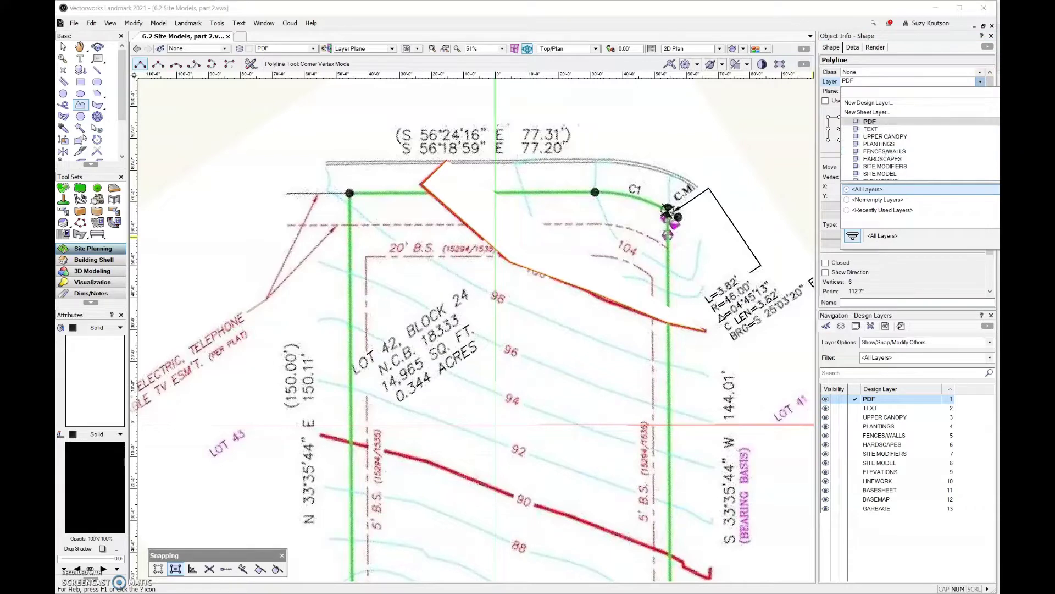
click(919, 159)
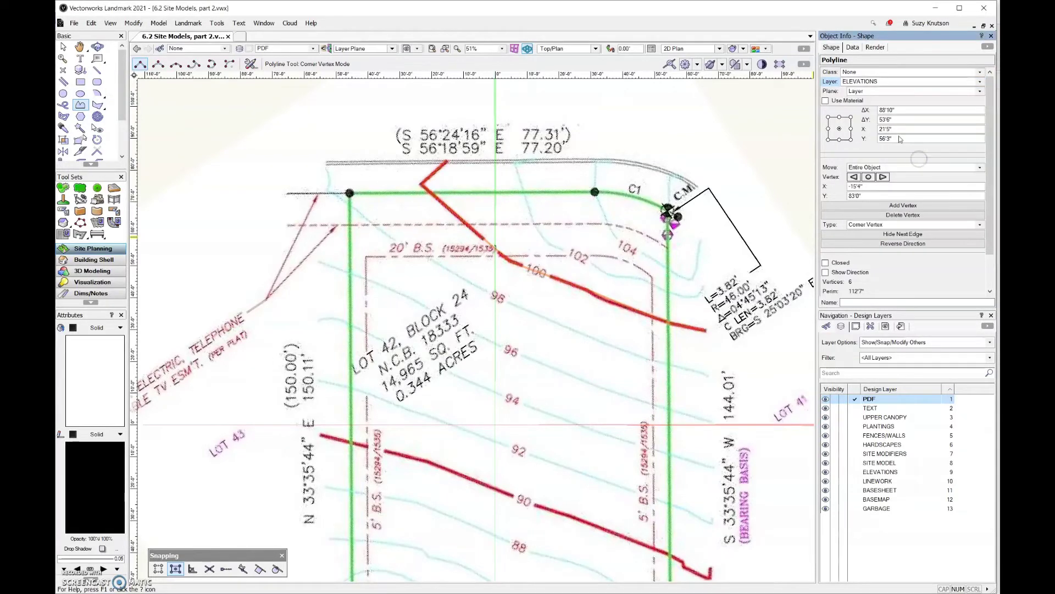
click(856, 473)
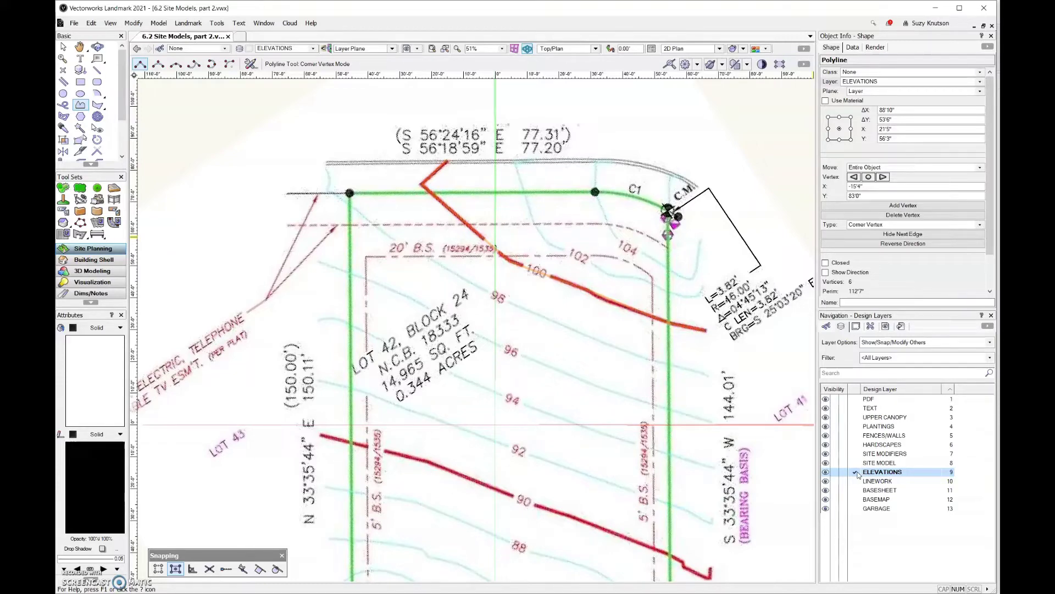
middle_drag(693, 490, 674, 382)
click(80, 105)
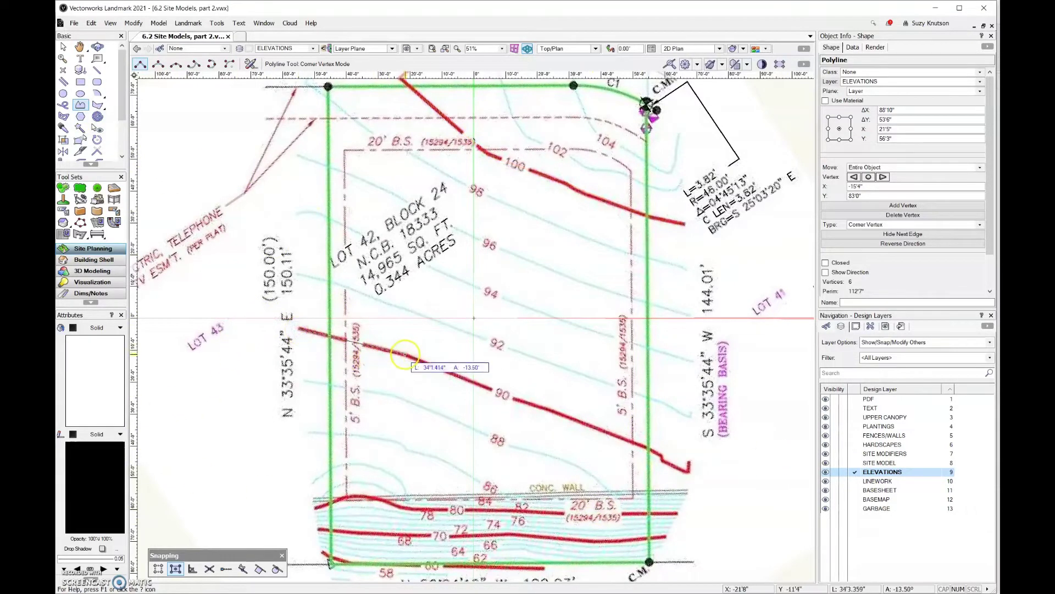
Trace the red 90 contour through its bend and hooked right end as a polyline
click(512, 398)
click(566, 414)
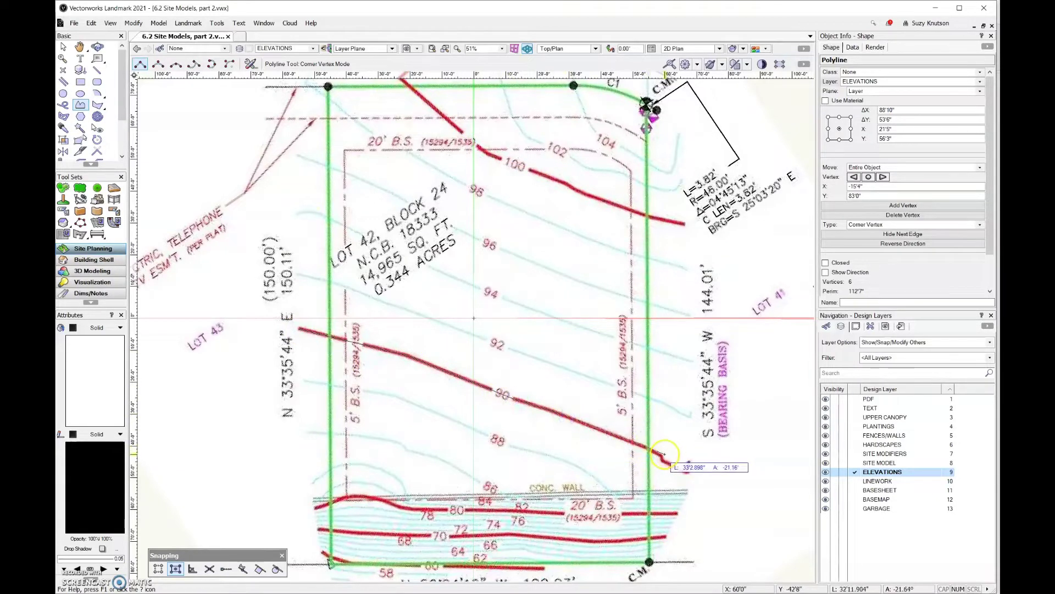
click(663, 455)
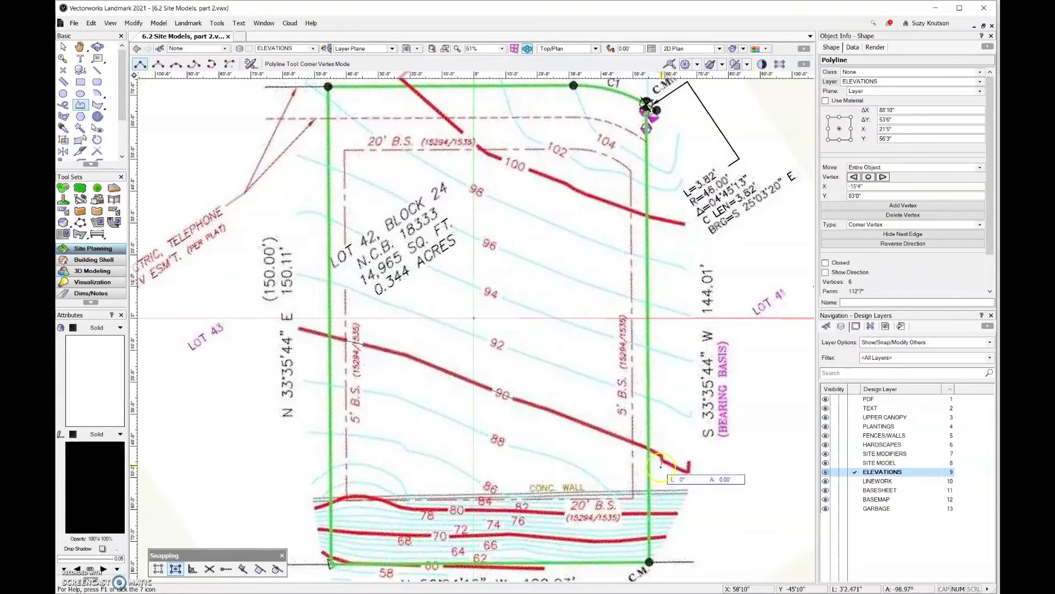
scroll(663, 455, up, 4)
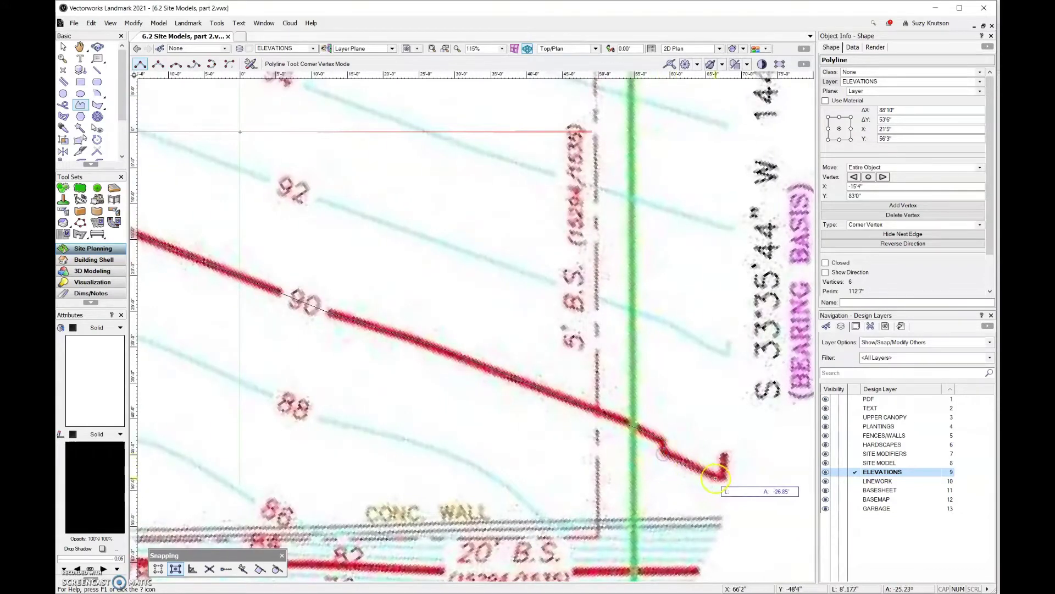
click(722, 476)
double_click(723, 457)
scroll(676, 429, down, 6)
scroll(540, 516, up, 4)
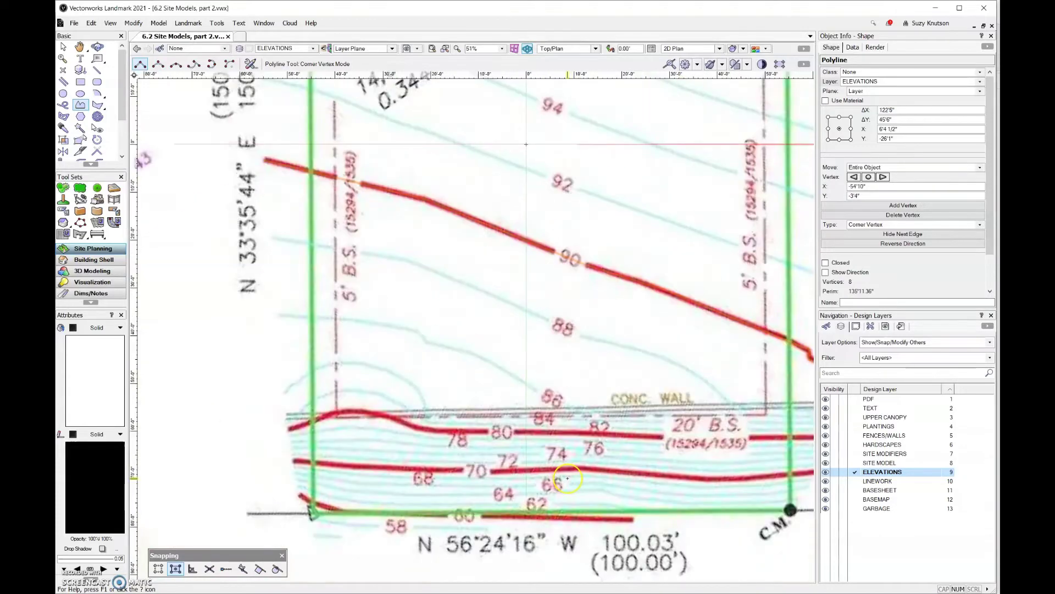
Cancel the stray polyline and set the Polyline tool to Bezier Vertex mode
middle_drag(560, 403, 477, 392)
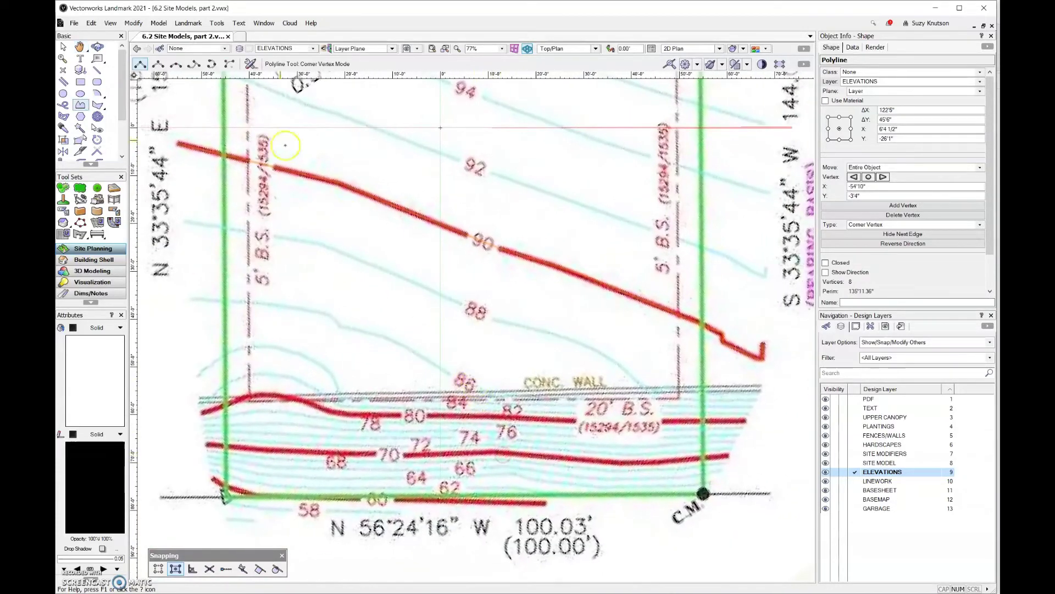
click(154, 76)
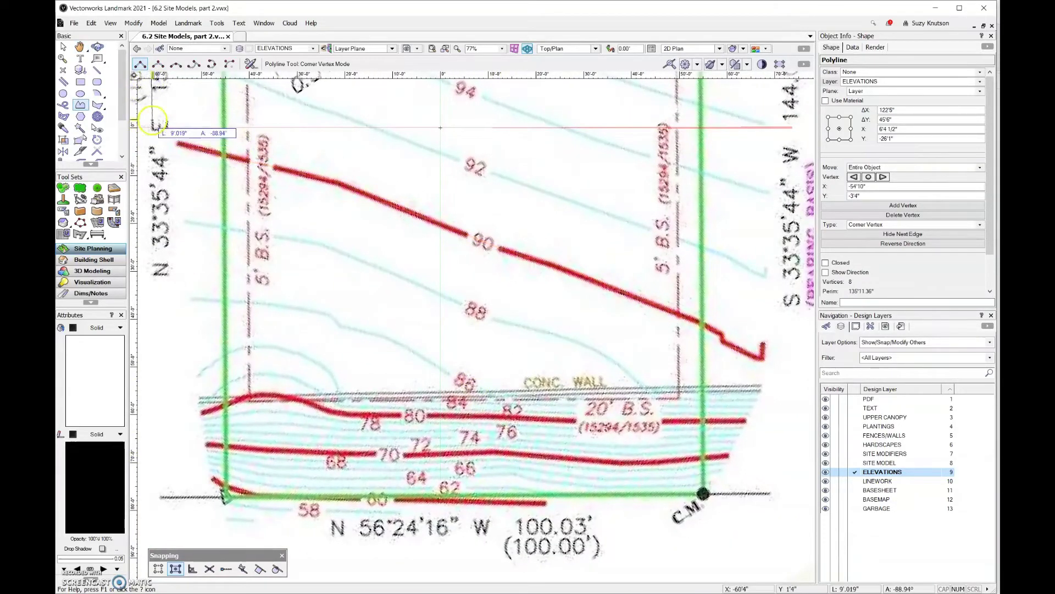
click(159, 66)
click(159, 66)
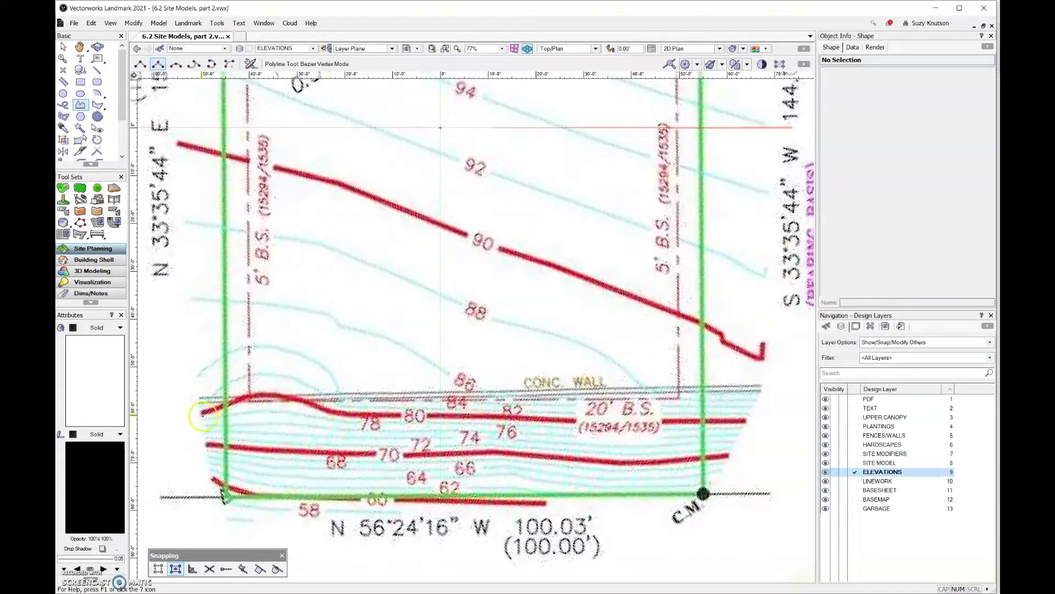
Trace the curving contour below the concrete wall as a smooth Bezier polyline
click(200, 413)
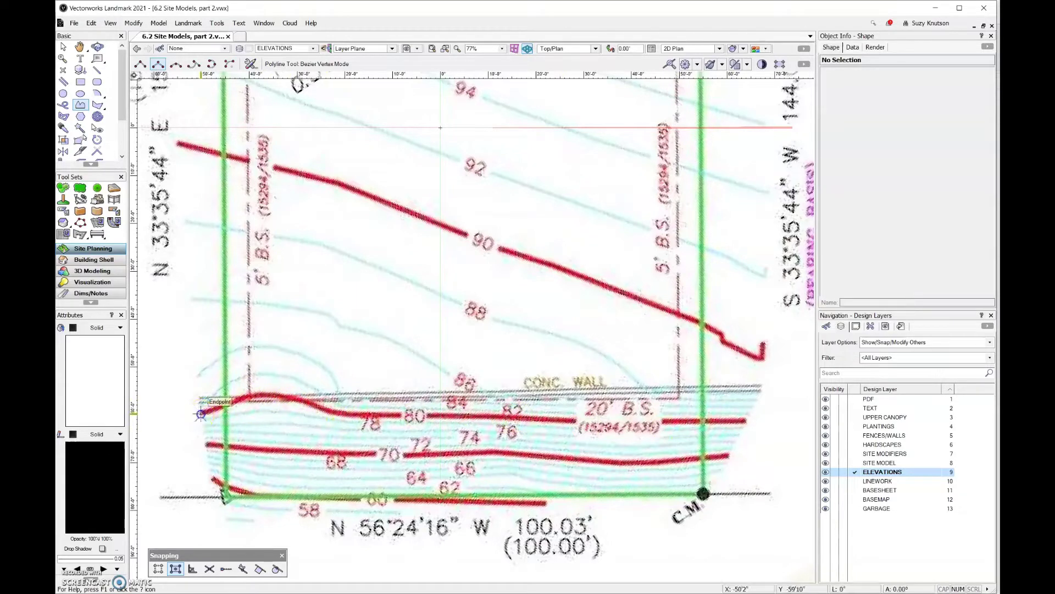
click(228, 403)
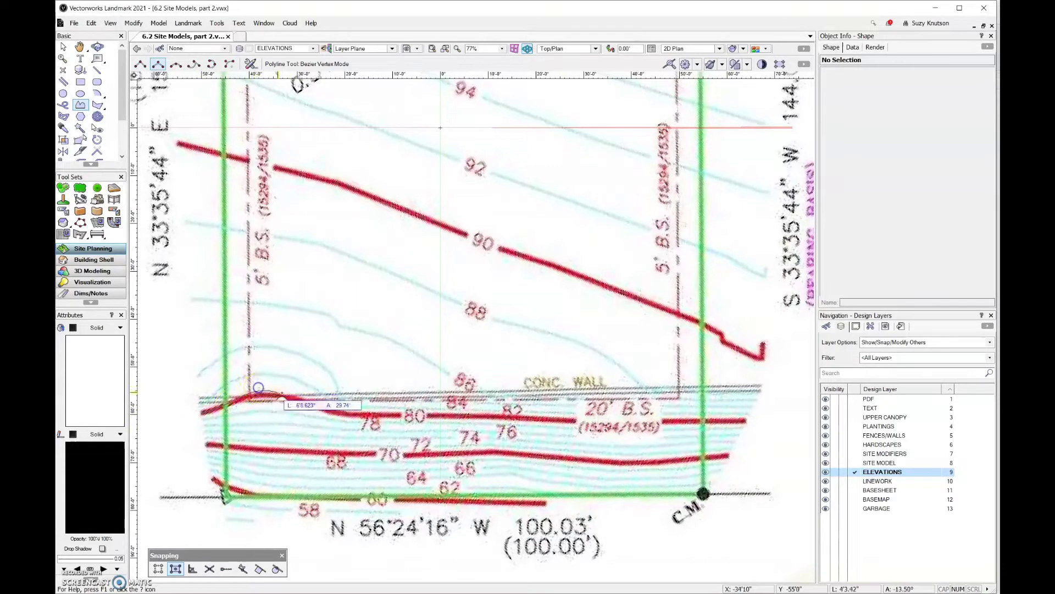
click(380, 417)
click(495, 416)
click(746, 418)
click(746, 418)
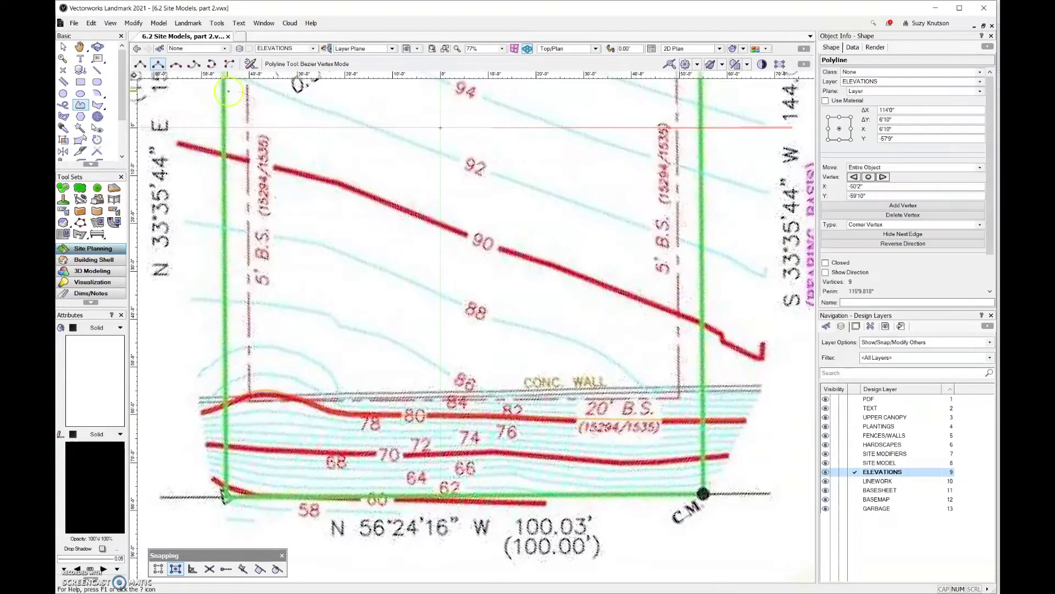
In Corner Vertex mode, trace the 70 contour (5 vertices) and the 60 contour (3 vertices)
click(140, 64)
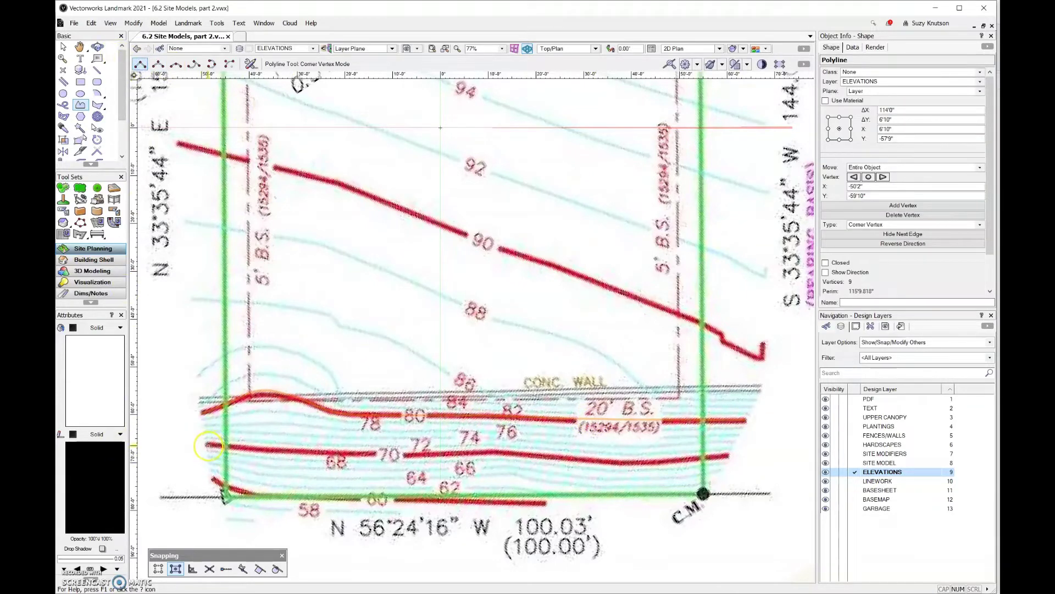
click(208, 445)
click(404, 456)
click(475, 448)
click(490, 451)
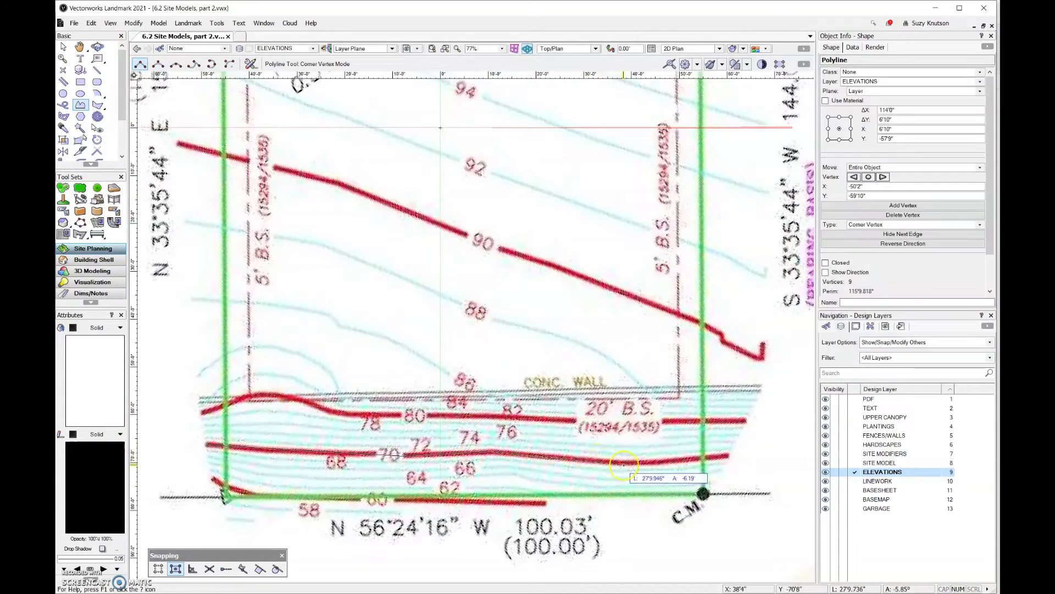
double_click(728, 455)
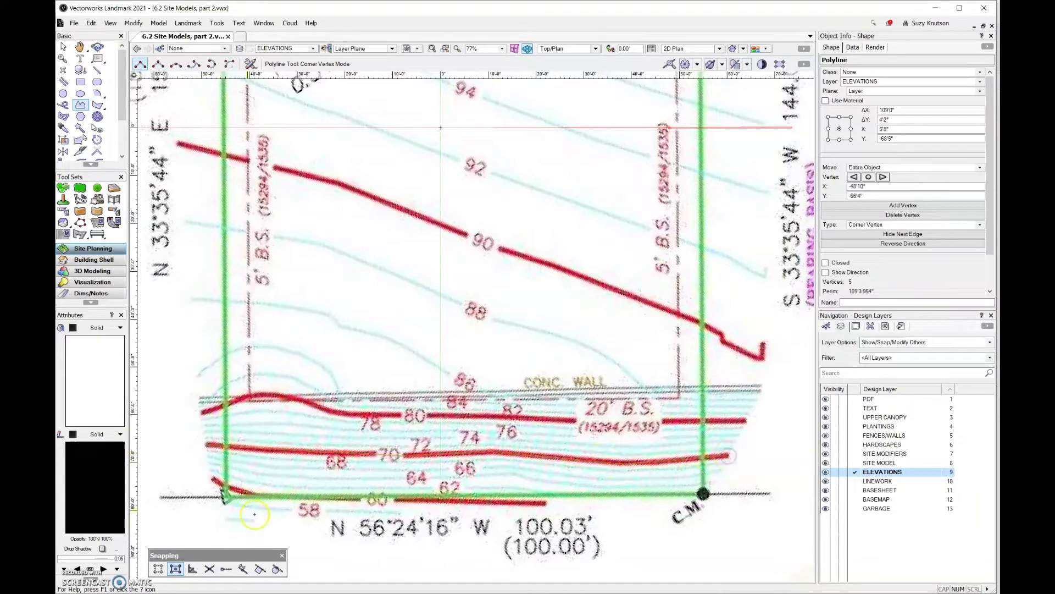
click(214, 478)
click(260, 497)
double_click(546, 502)
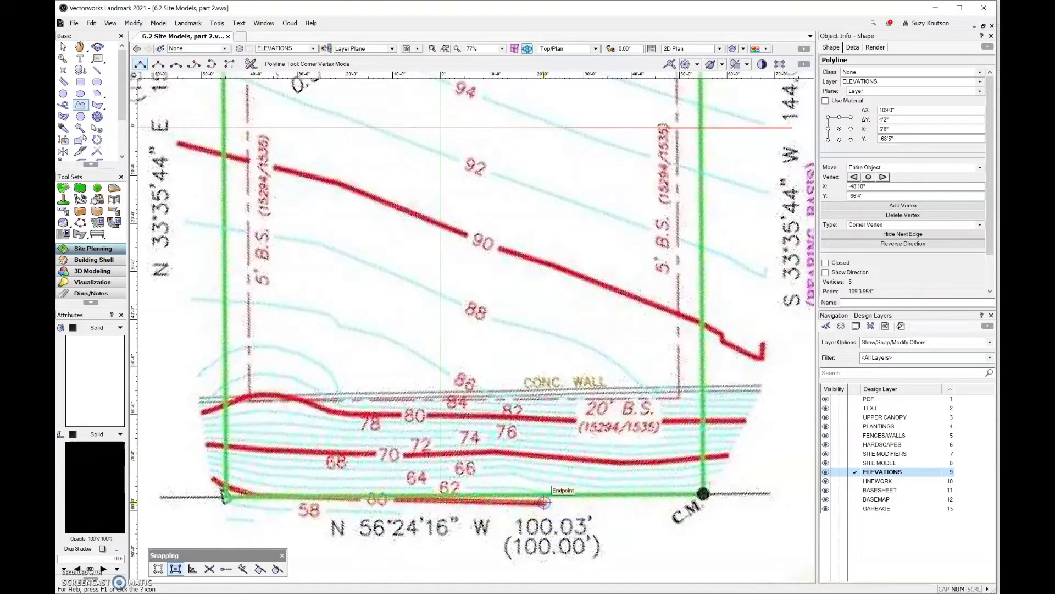
With the Selection tool, set Layer Options to Show/Snap Others
scroll(404, 528, down, 3)
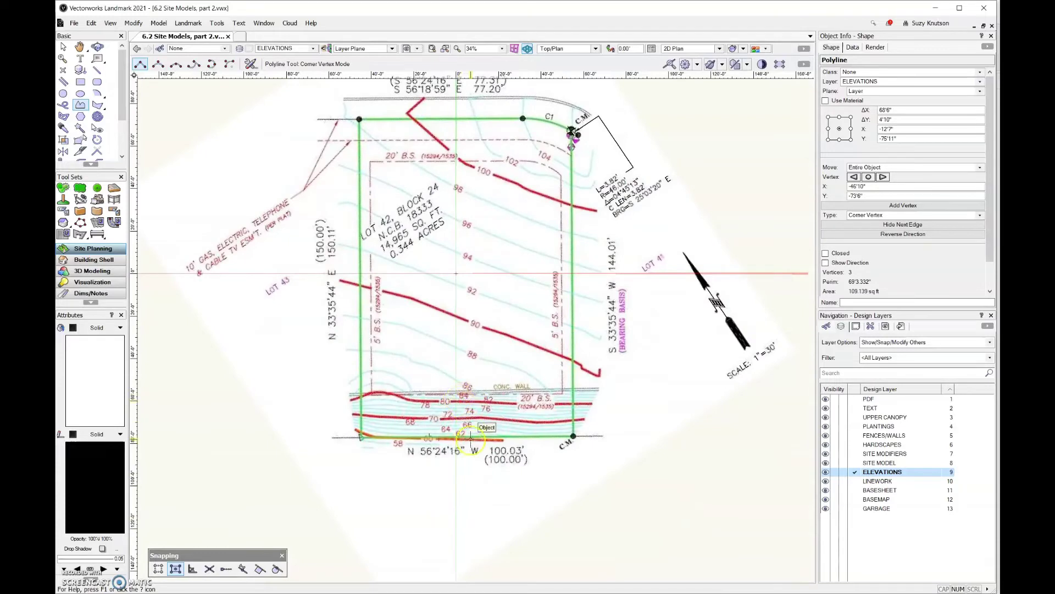
middle_drag(472, 399, 461, 460)
click(473, 282)
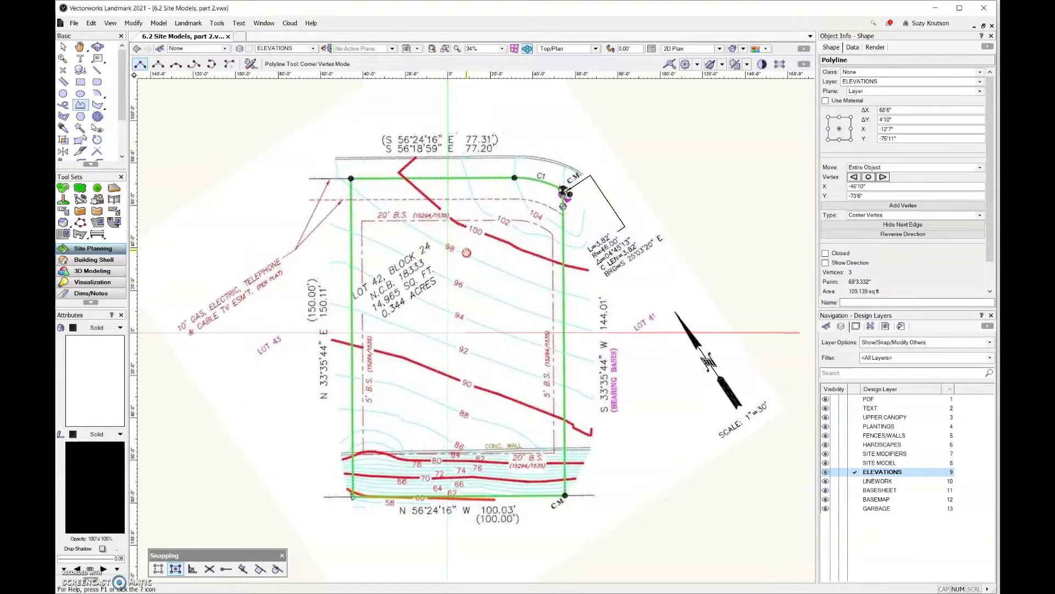
scroll(462, 270, up, 3)
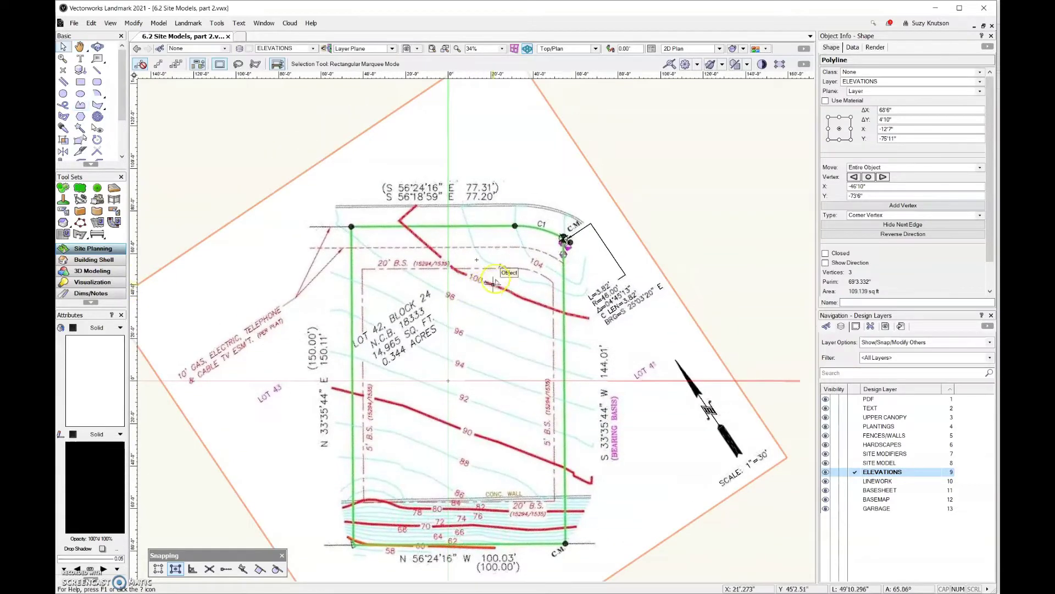
key(x)
click(831, 290)
click(885, 343)
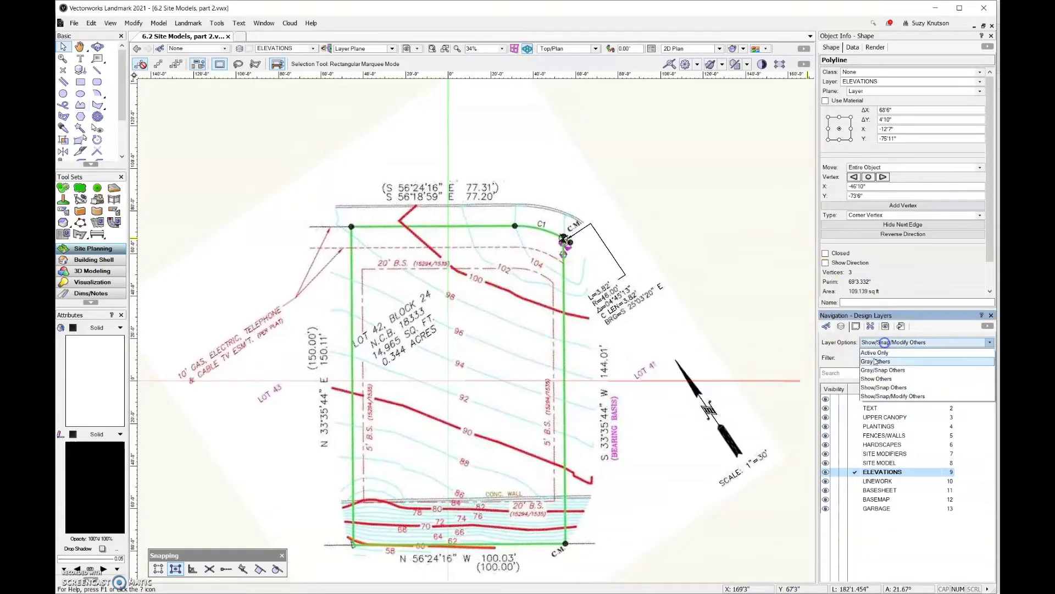
click(870, 388)
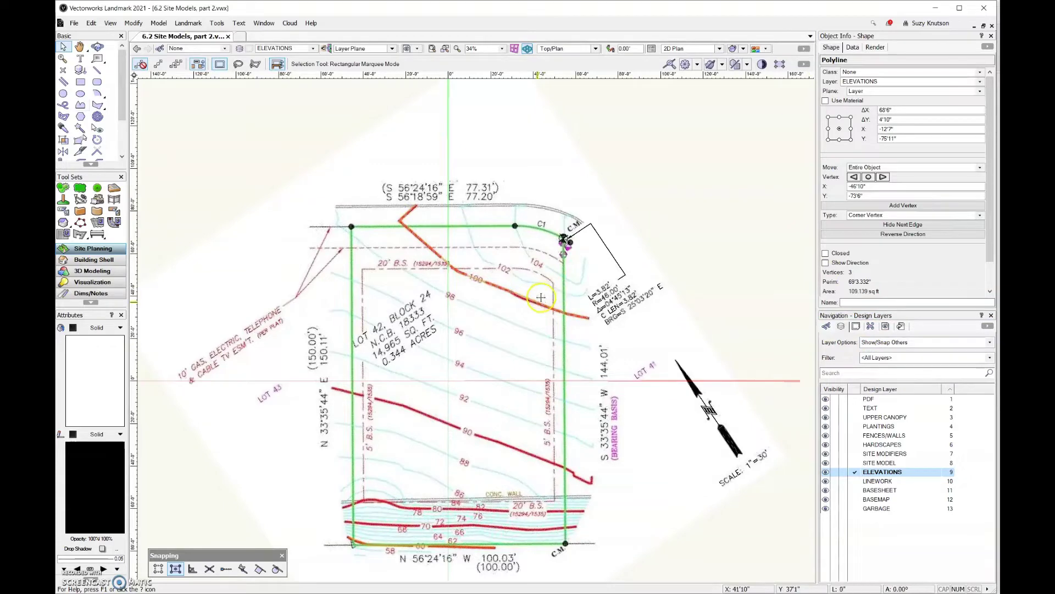
Drag the traced polylines off the PDF contours, moving the bottom one below the lot
drag(540, 297, 598, 216)
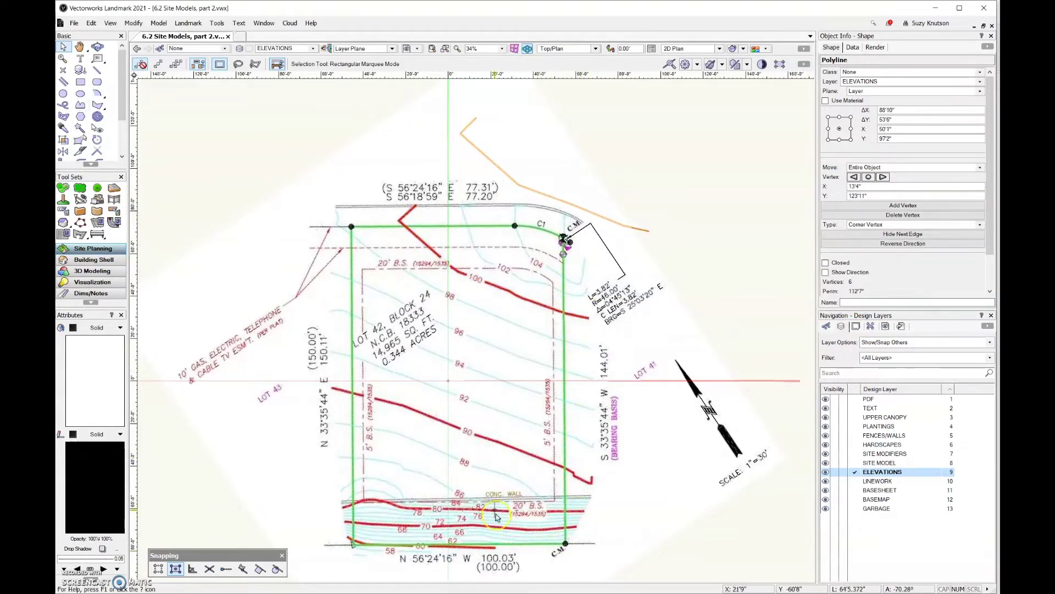
scroll(486, 426, down, 2)
scroll(448, 542, up, 2)
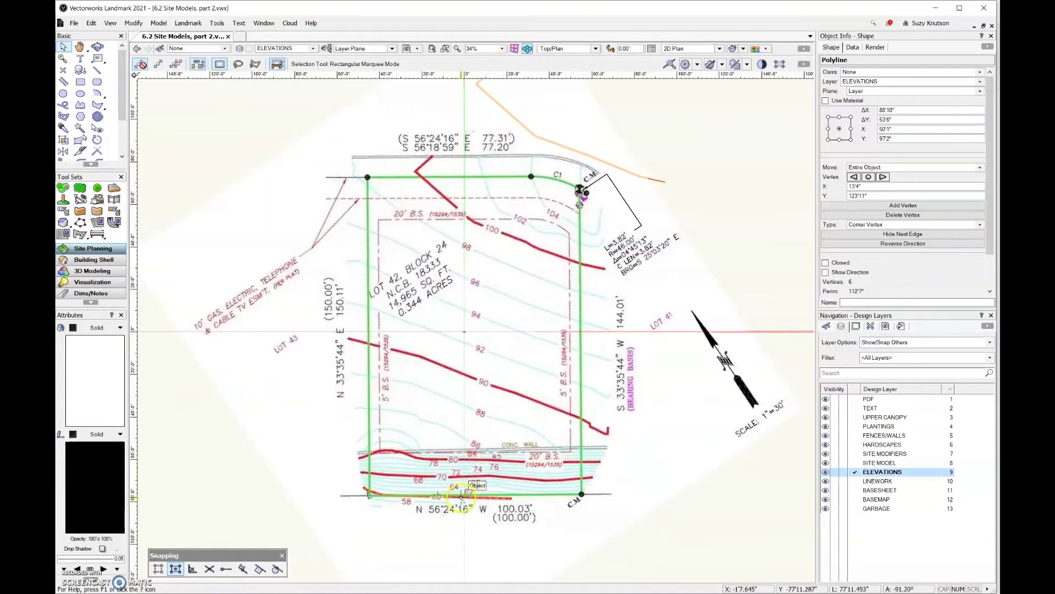
drag(447, 532, 457, 524)
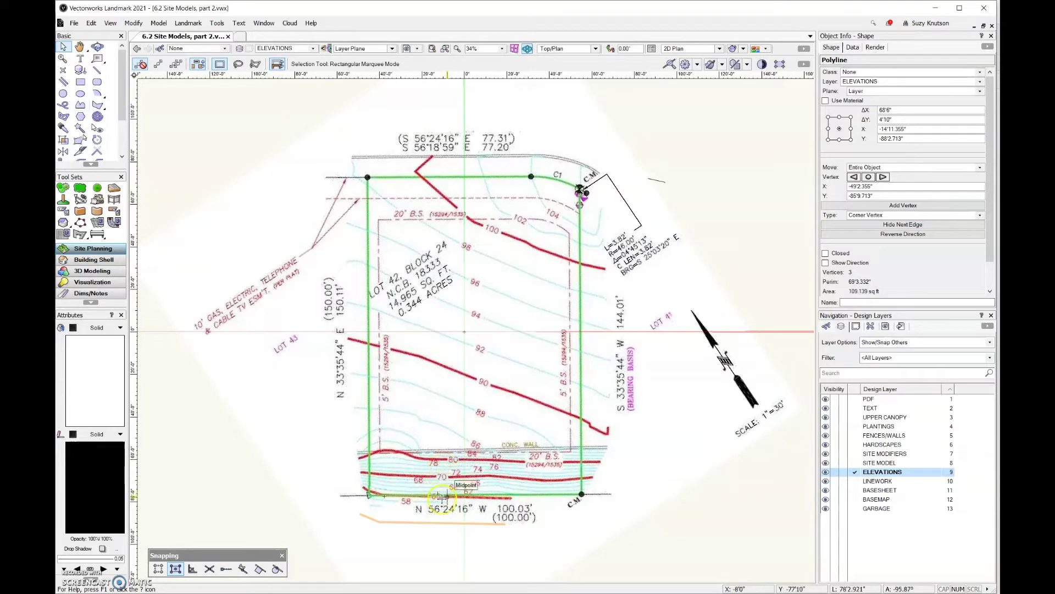
Drag the 6-vertex 100 contour polyline at the top-right corner up and right, clear of the lot
scroll(414, 543, down, 2)
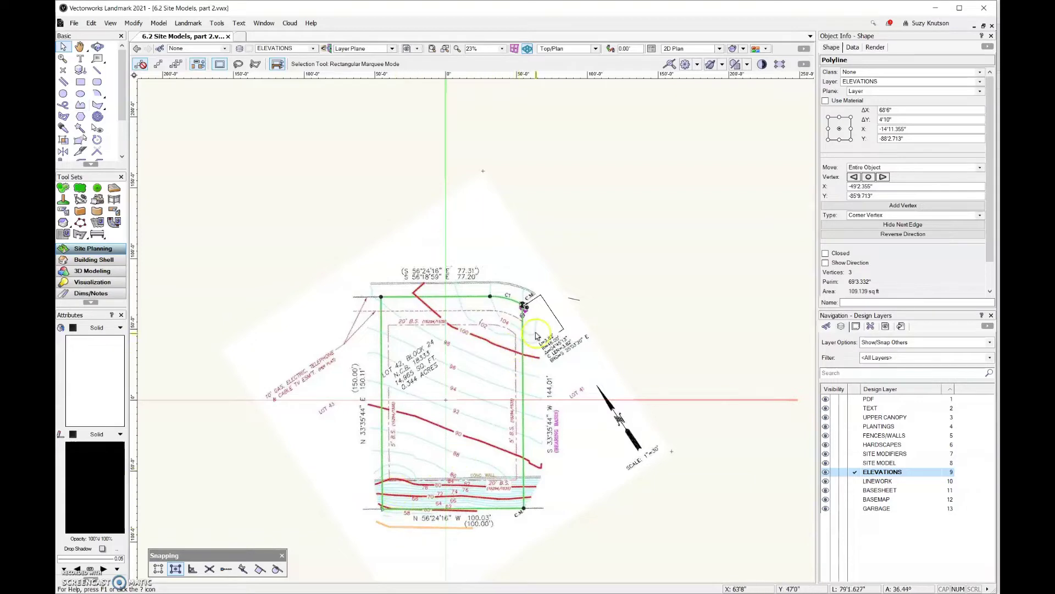
click(568, 297)
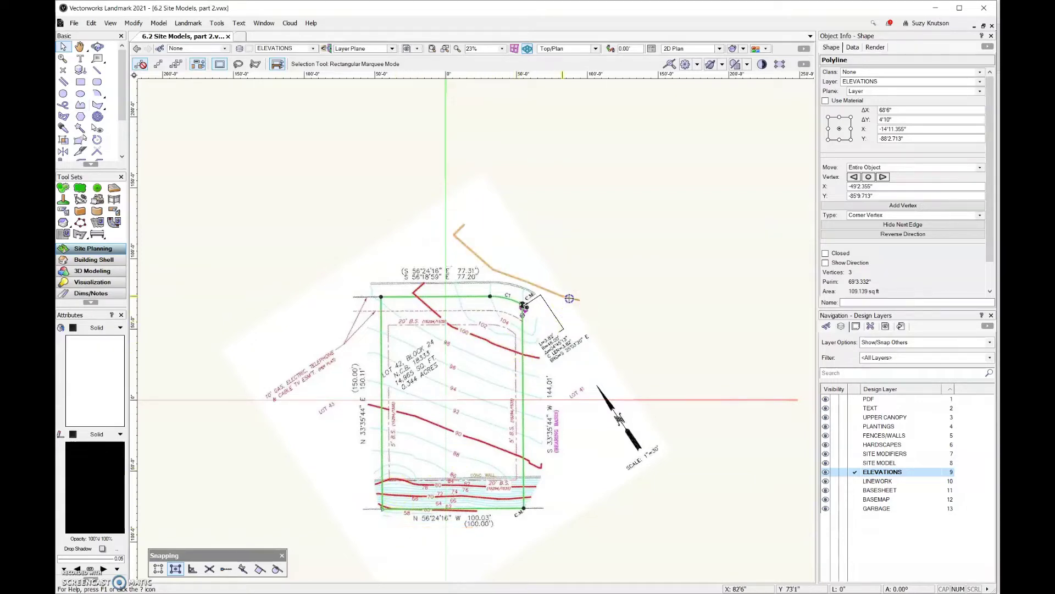
drag(569, 298, 597, 225)
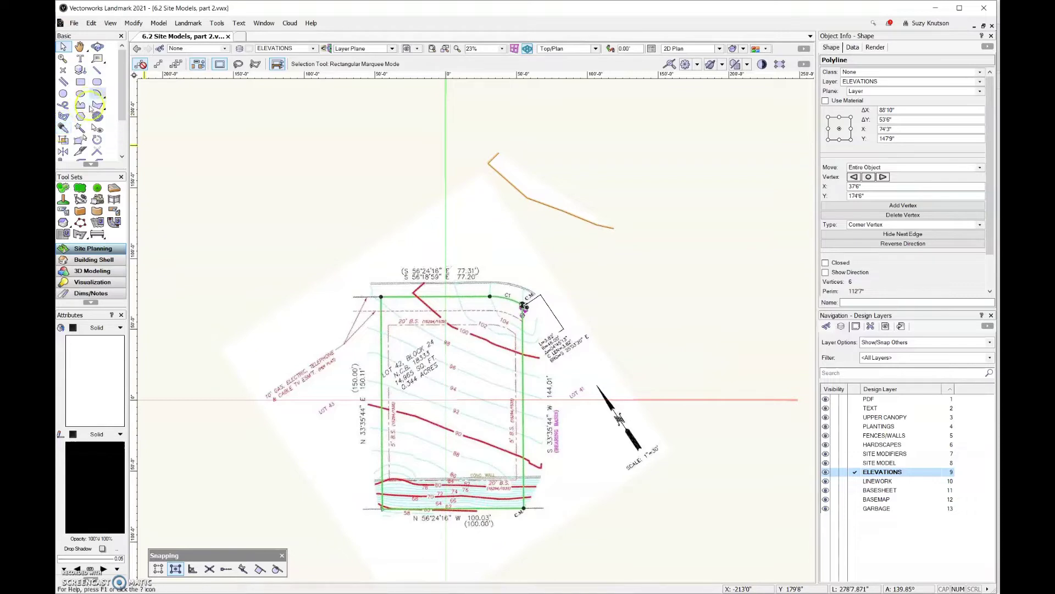
With Reshape in Add Vertex mode, extend the upper contours, including the 100 line, past both lot edges
click(80, 138)
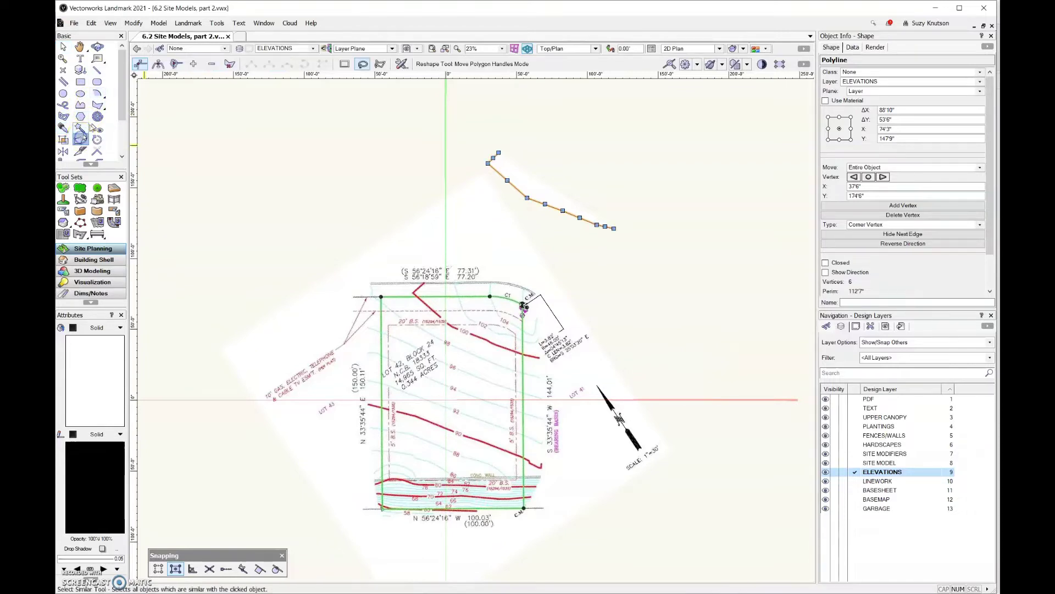
click(193, 64)
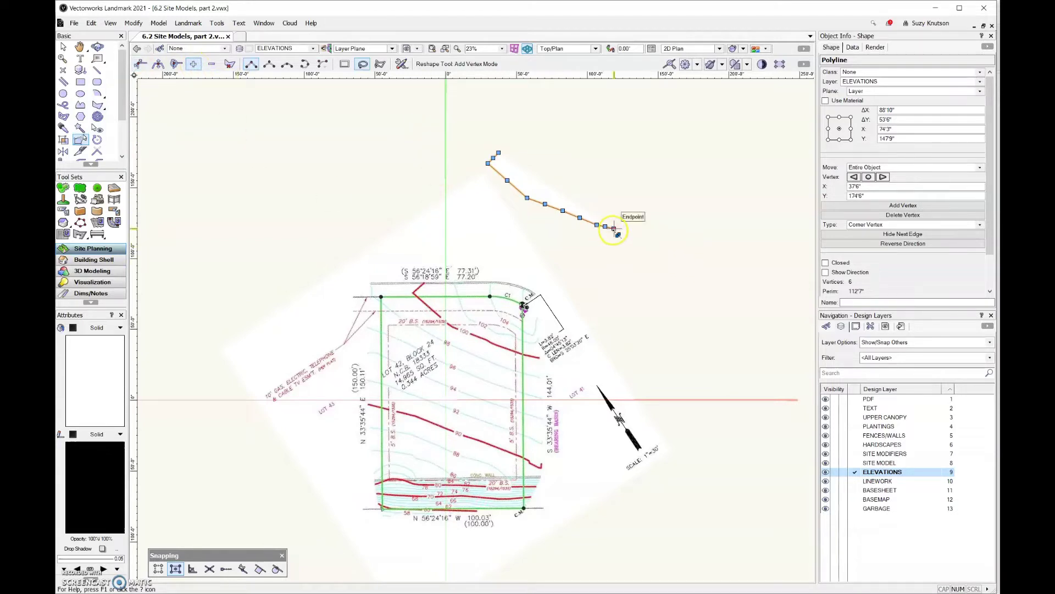
drag(613, 229, 770, 261)
click(550, 176)
mouse_move(499, 152)
mouse_down()
mouse_move(337, 133)
mouse_move(312, 103)
mouse_move(397, 104)
mouse_move(381, 95)
mouse_up()
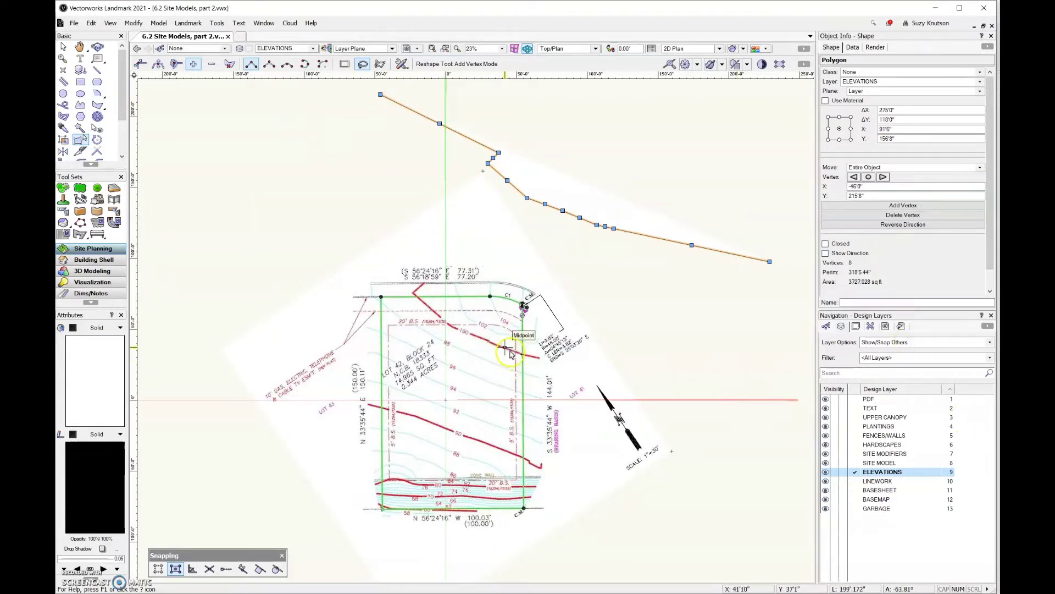
click(510, 353)
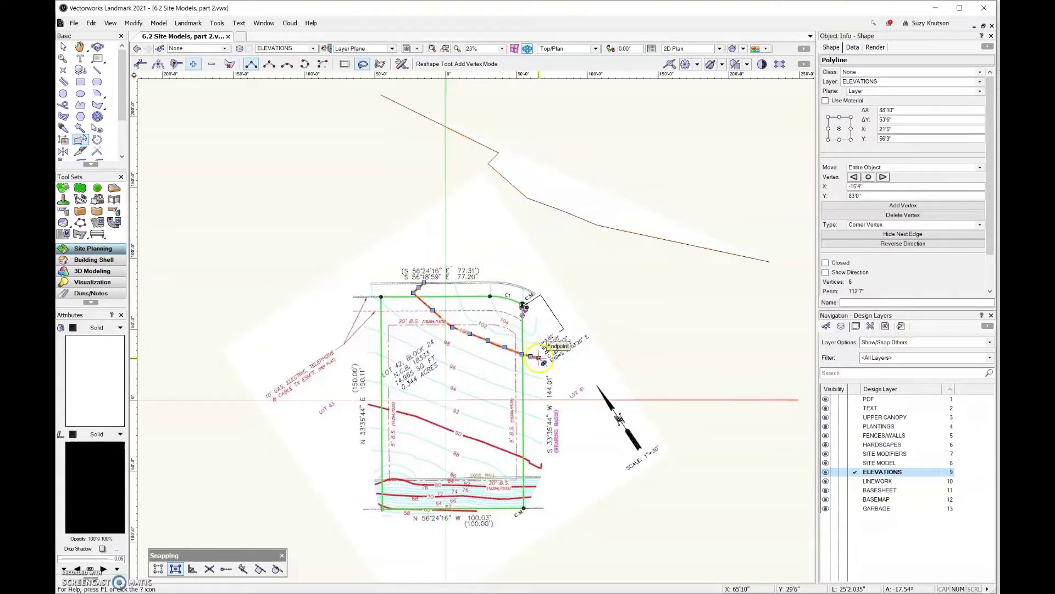
drag(622, 366, 761, 394)
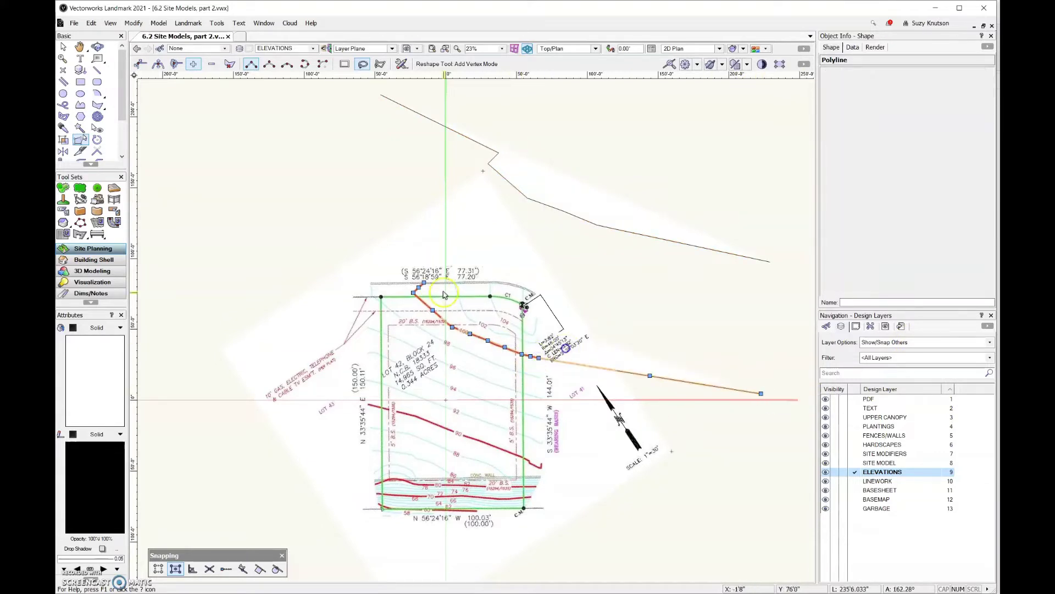
drag(424, 284, 300, 188)
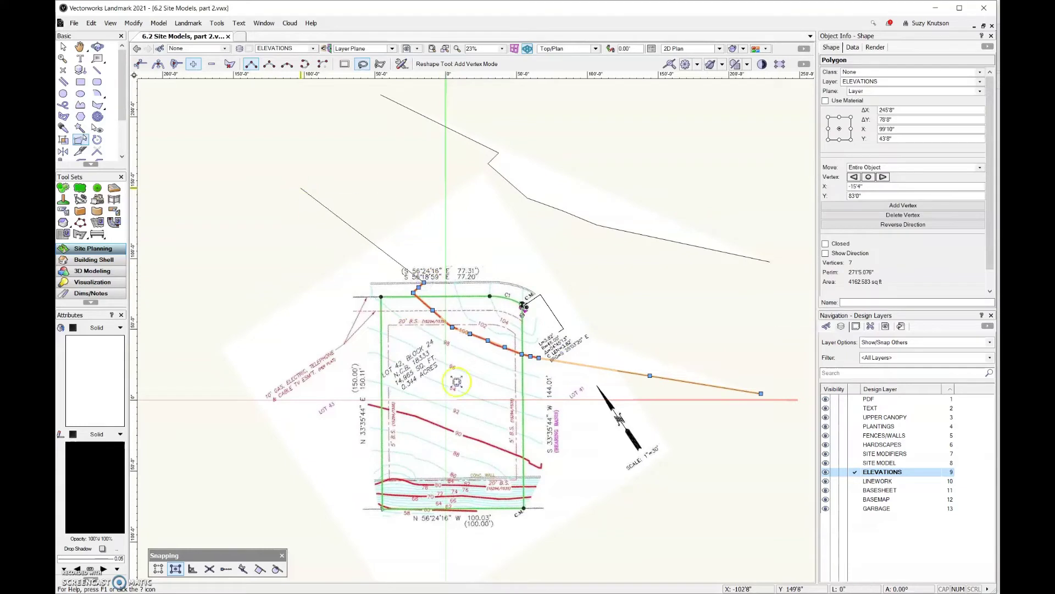
Extend the 90 contour past the lot on both sides and adjust its right end vertex
click(529, 459)
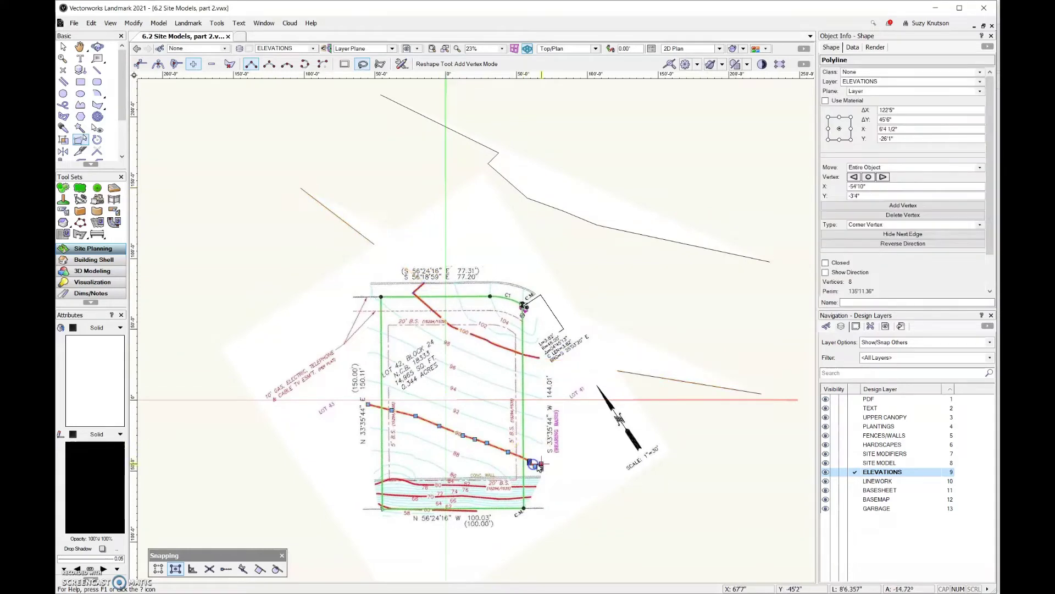
drag(542, 467, 753, 499)
drag(367, 404, 177, 348)
key(u)
drag(751, 500, 758, 472)
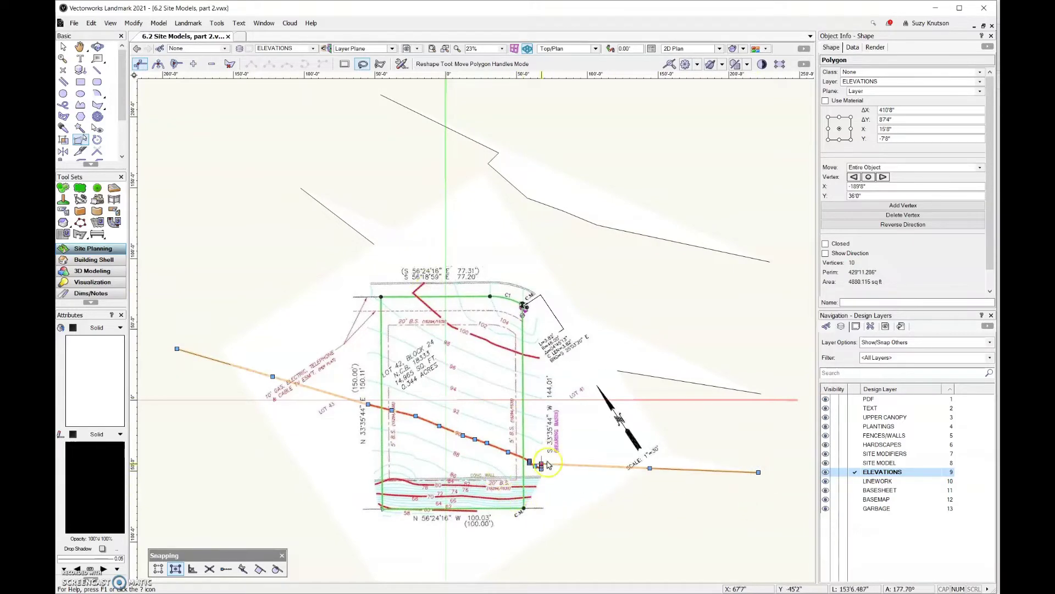
Extend the contour near the concrete wall and the line below it past both lot edges
click(531, 485)
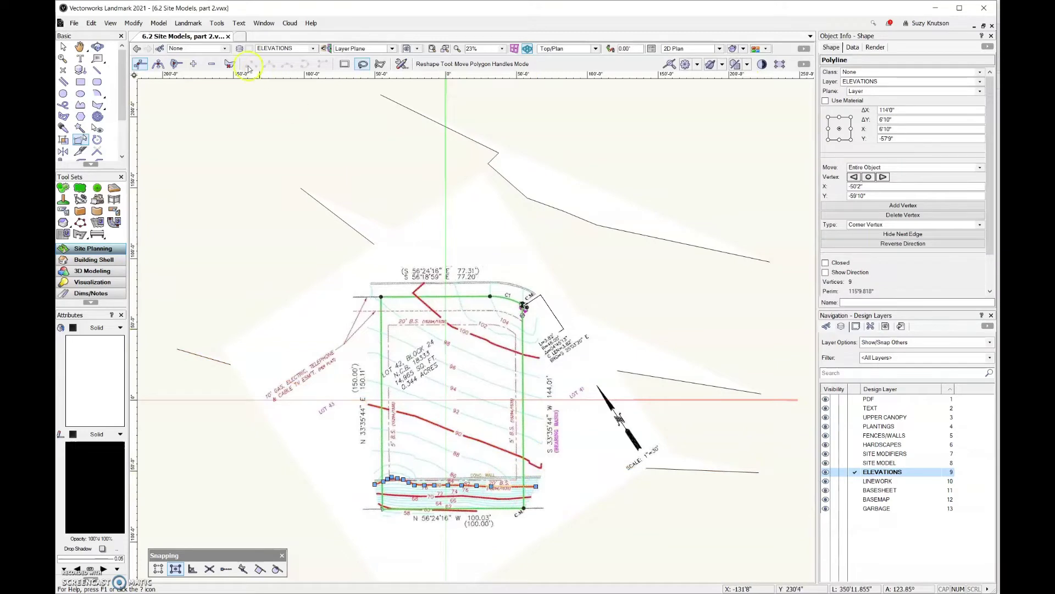
click(194, 64)
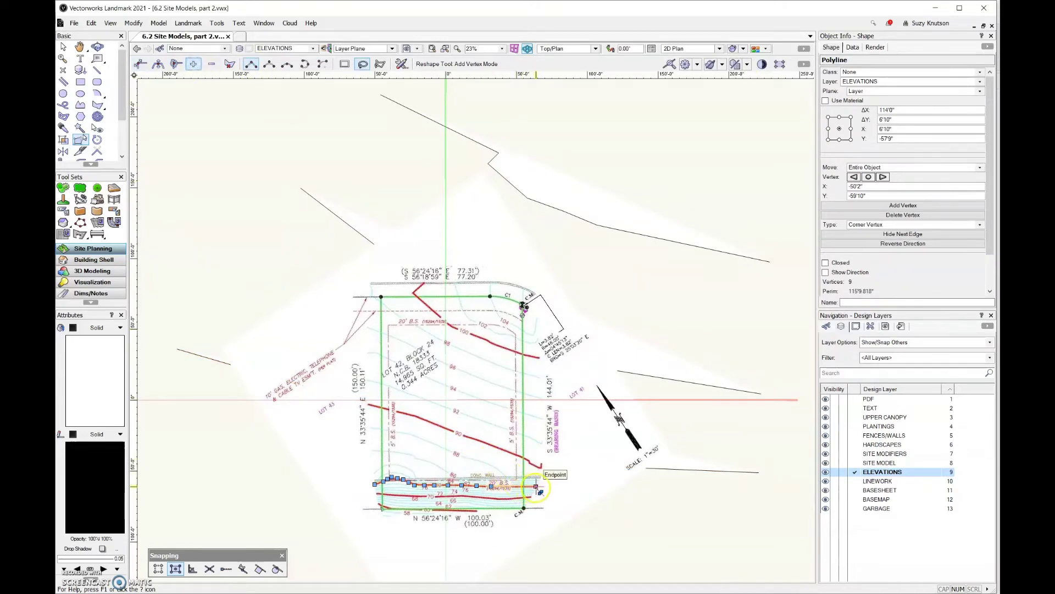
drag(533, 487, 748, 493)
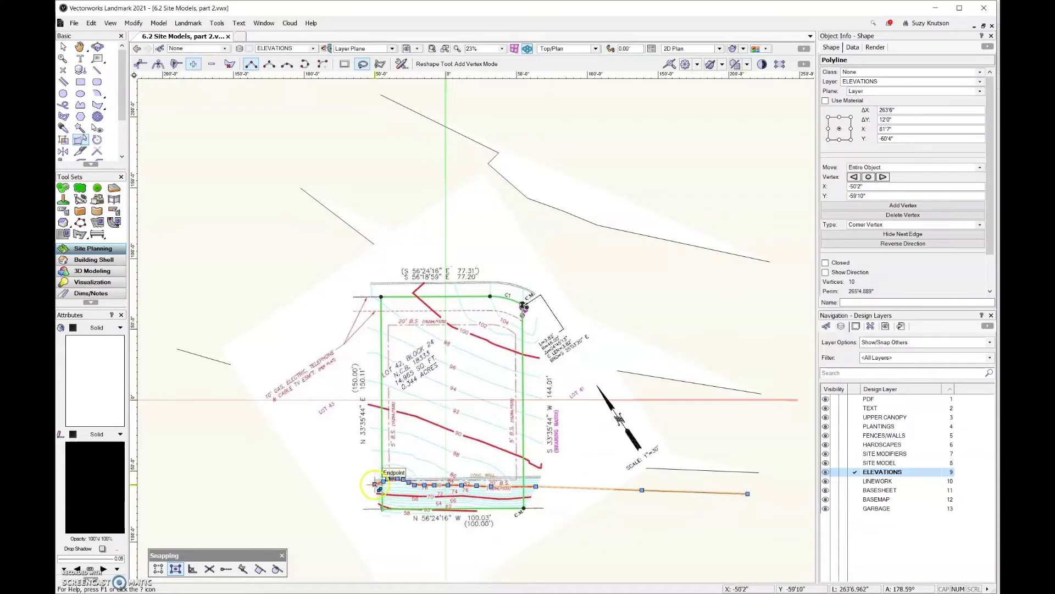
drag(375, 483, 191, 474)
click(398, 496)
drag(377, 493, 183, 489)
drag(531, 497, 781, 505)
Extend the two short contours near the bottom lot line past both property edges
click(473, 513)
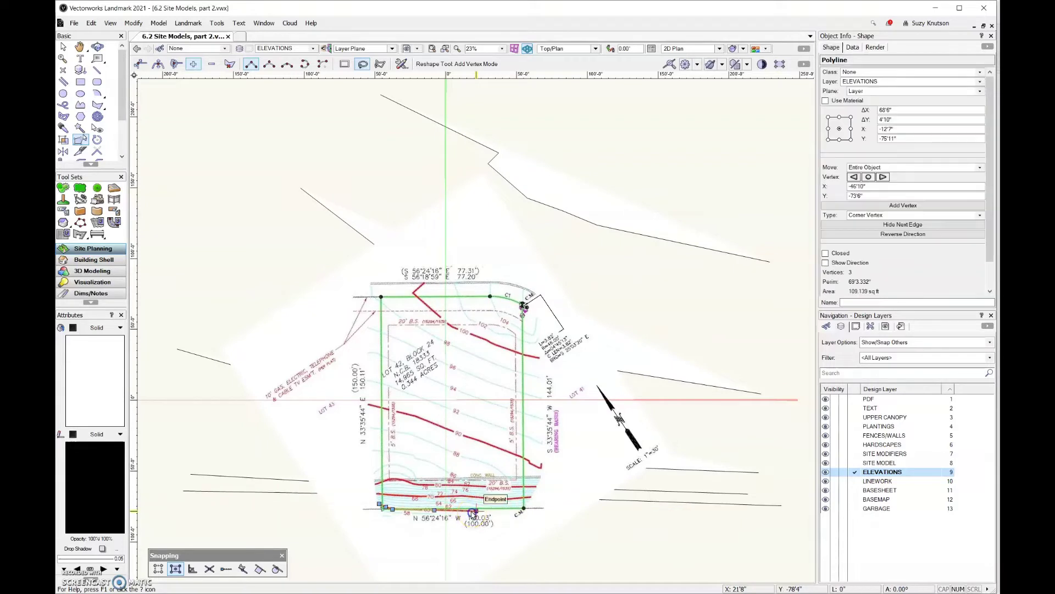
drag(478, 514, 750, 519)
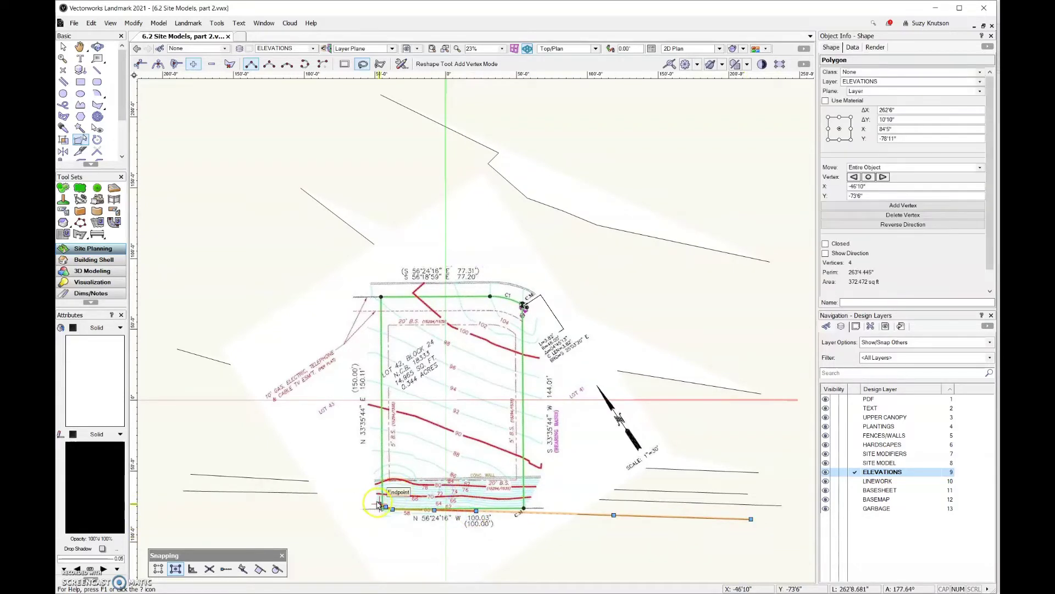
drag(379, 503, 199, 507)
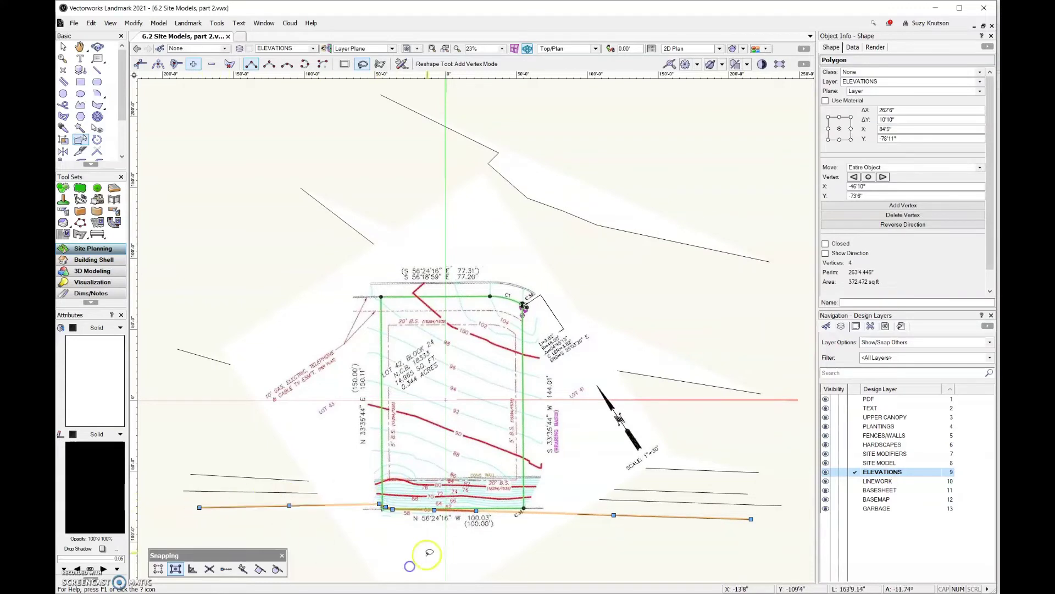
middle_drag(431, 528, 431, 423)
click(432, 423)
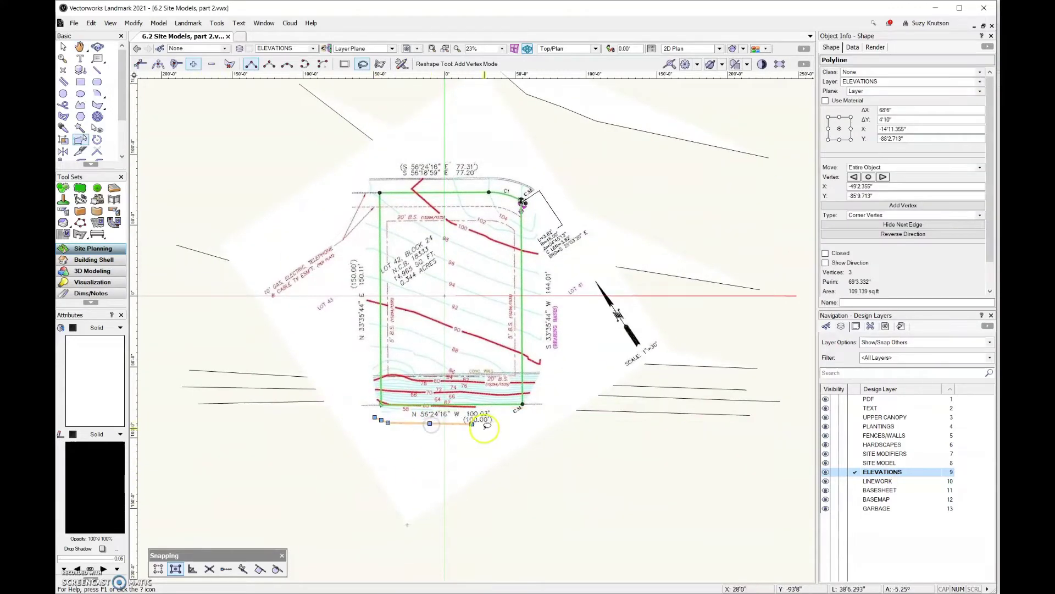
drag(472, 423, 741, 430)
drag(375, 418, 185, 422)
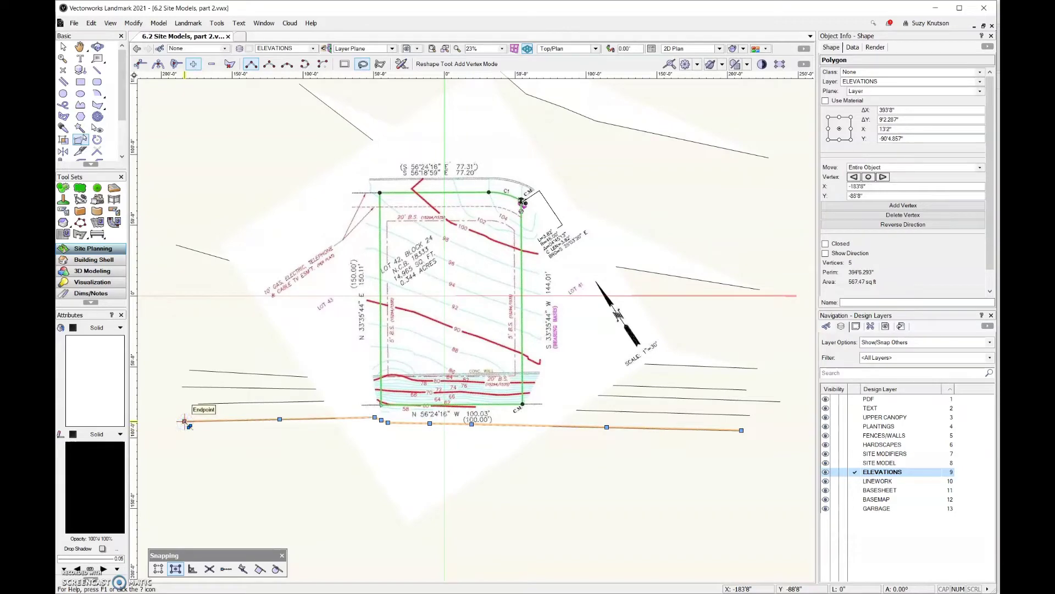
middle_drag(176, 448, 170, 509)
Show only the ELEVATIONS layer, select all the contours and set their fill to None
click(903, 342)
click(904, 353)
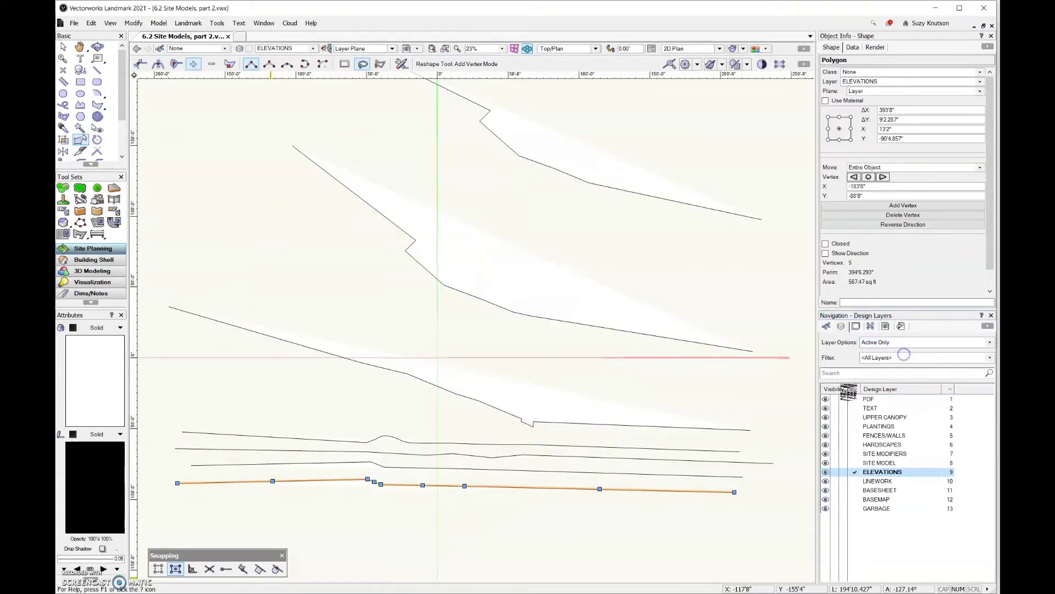
scroll(528, 515, down, 2)
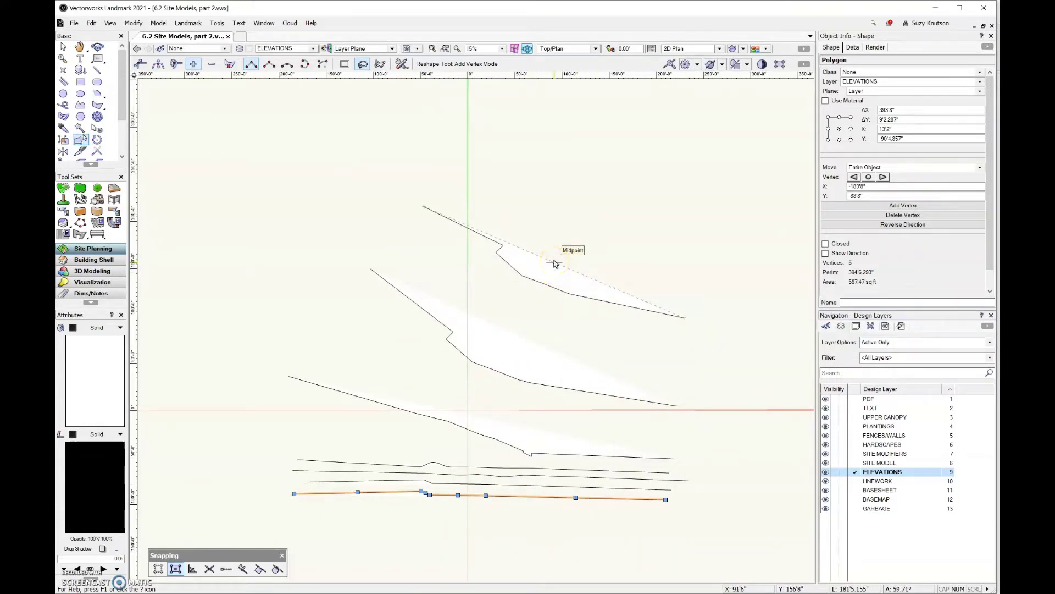
click(410, 243)
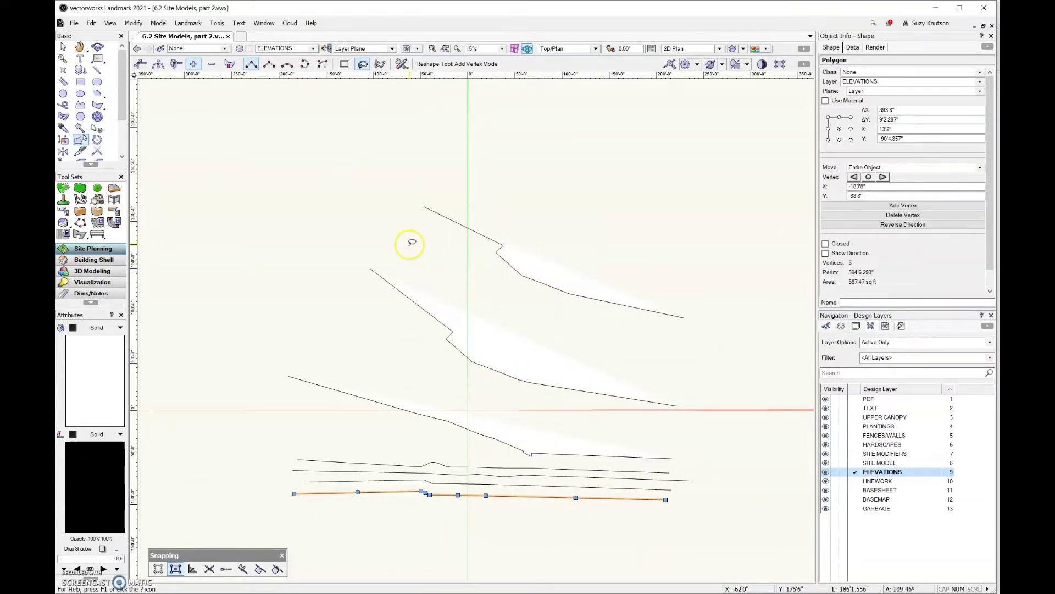
key(ctrl+a)
click(98, 326)
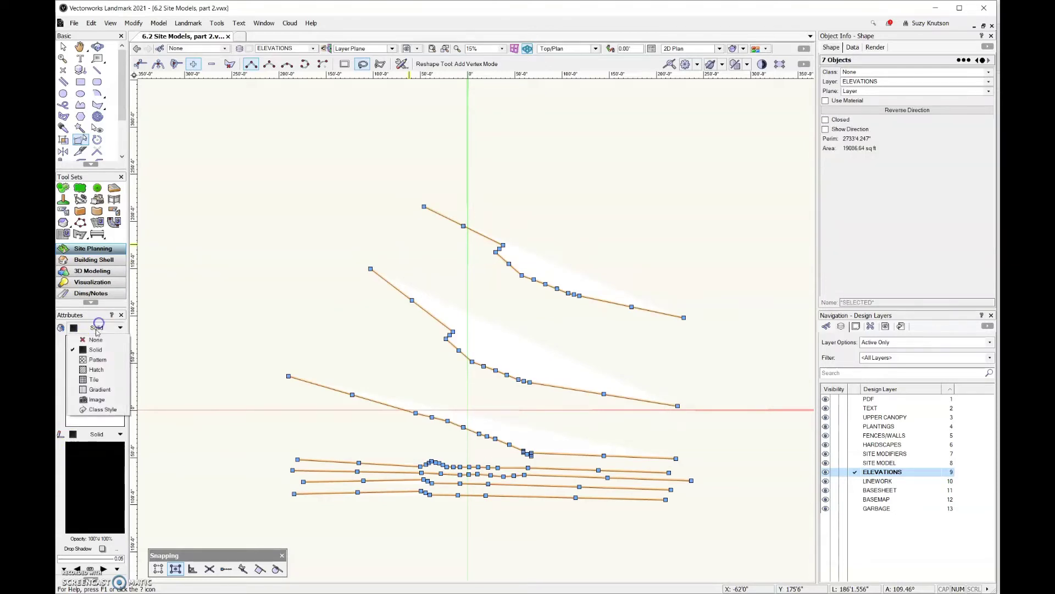
click(95, 339)
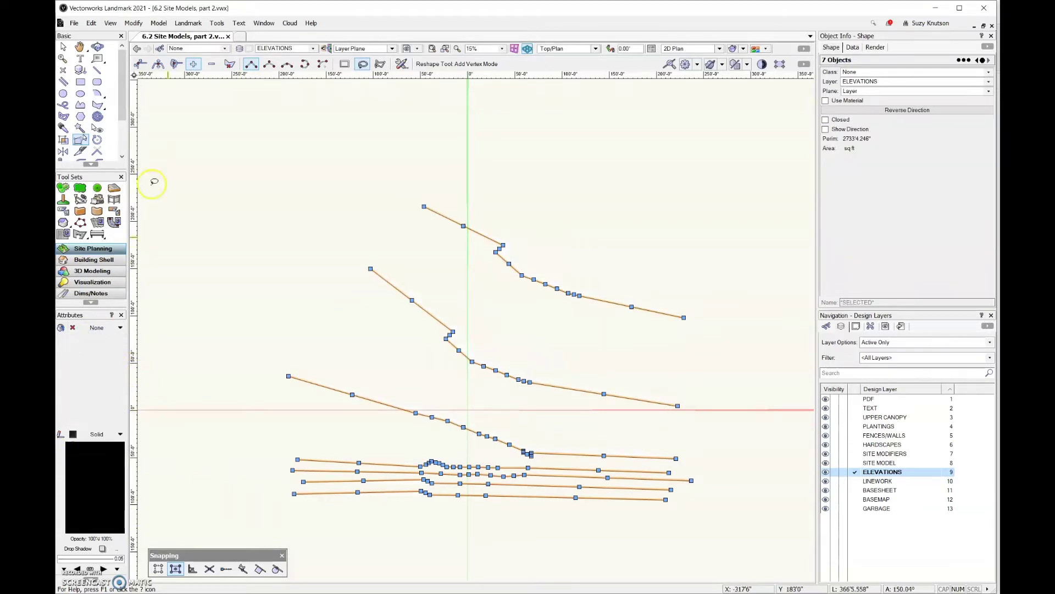
Deselect the contours and set Layer Options to Show/Snap/Modify Others, centring the view on the lot
click(63, 47)
click(319, 488)
click(325, 461)
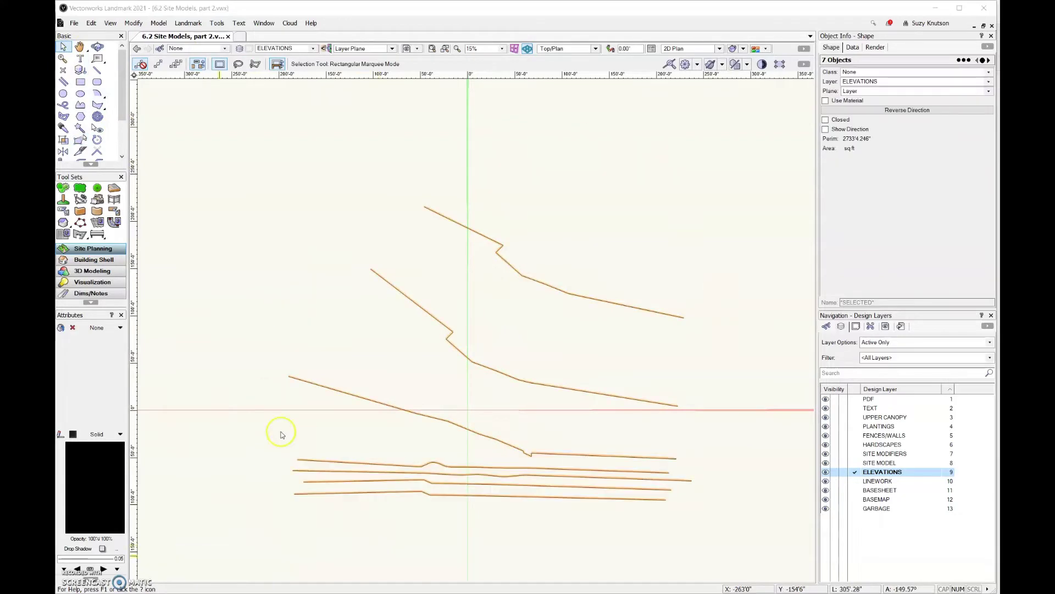
click(880, 343)
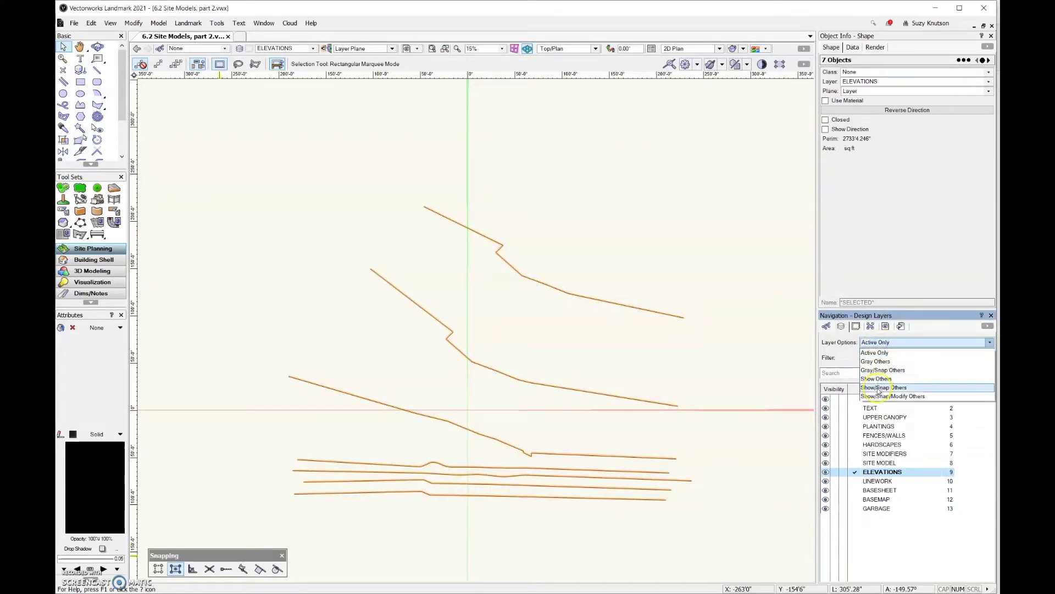
click(878, 388)
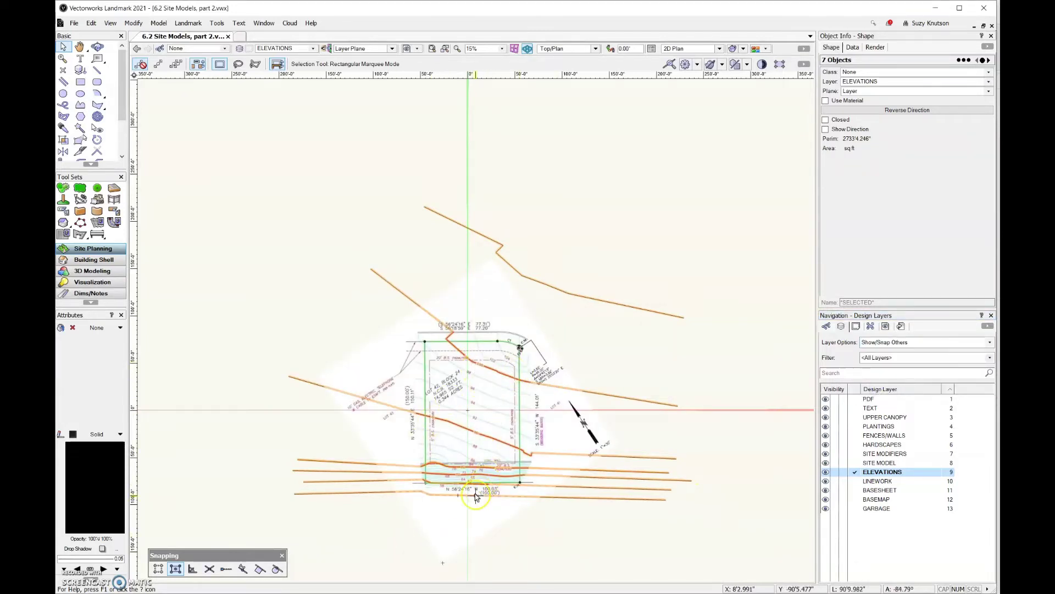
scroll(471, 491, up, 2)
scroll(483, 435, up, 2)
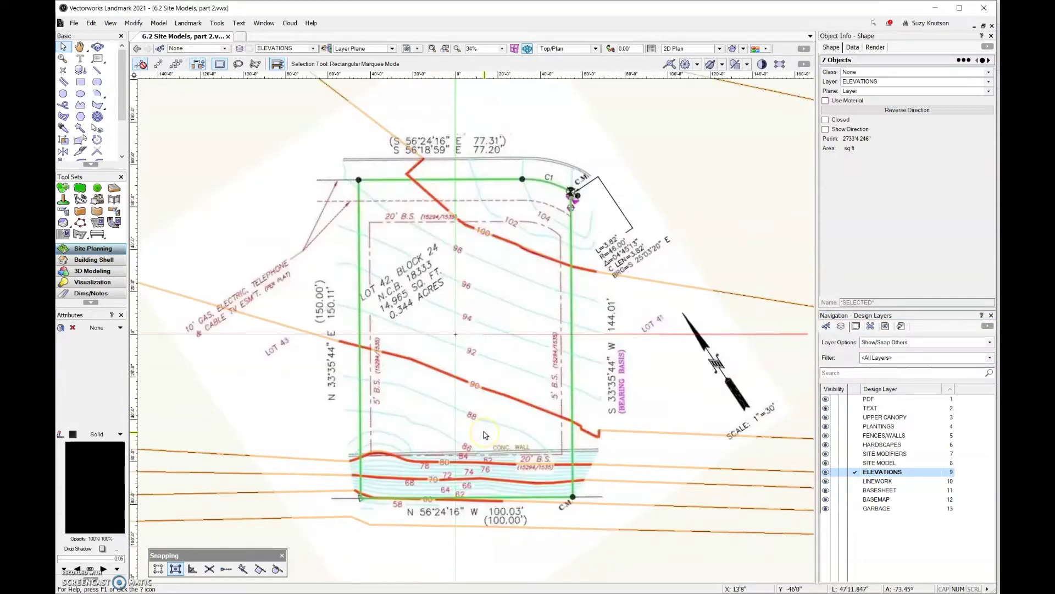
drag(486, 437, 450, 482)
key(space)
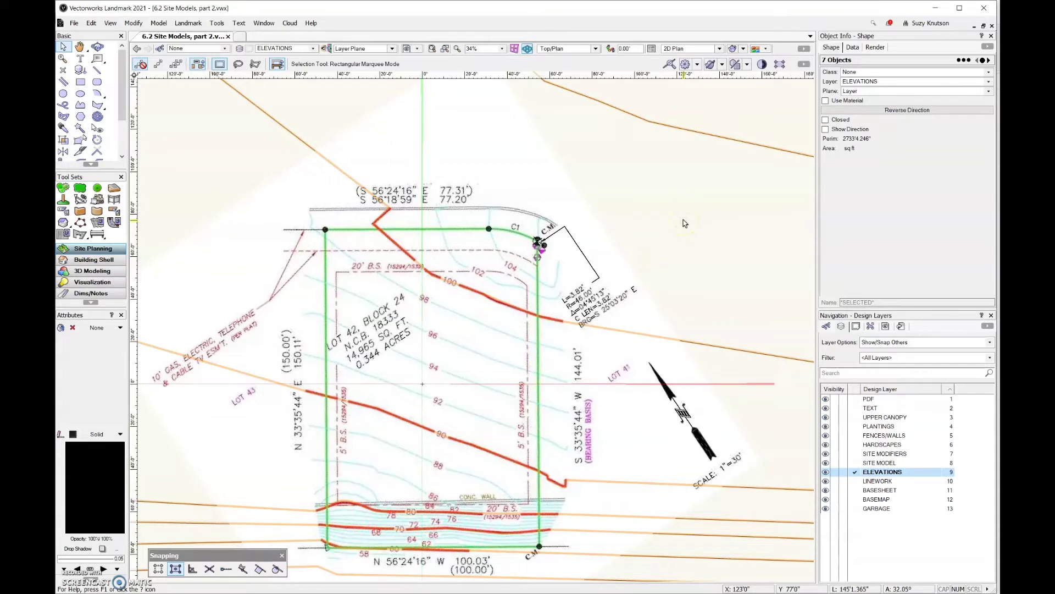
key(alt+shift+s)
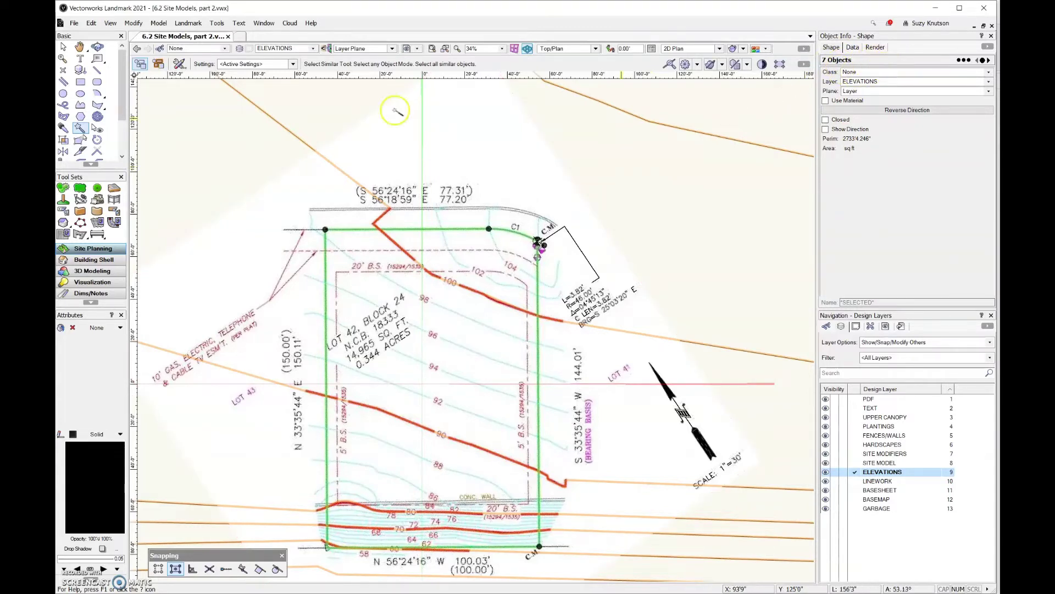
Run Landmark > Survey Input > 2D Polys to 3D Source Data with Start Elevation 100' and Interval 10'
click(194, 28)
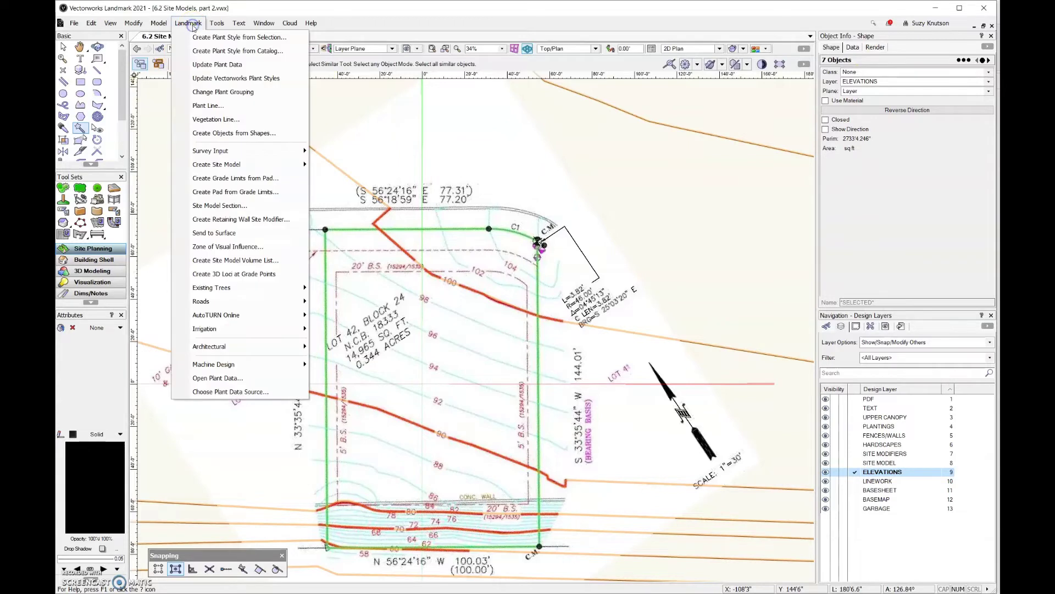
click(259, 156)
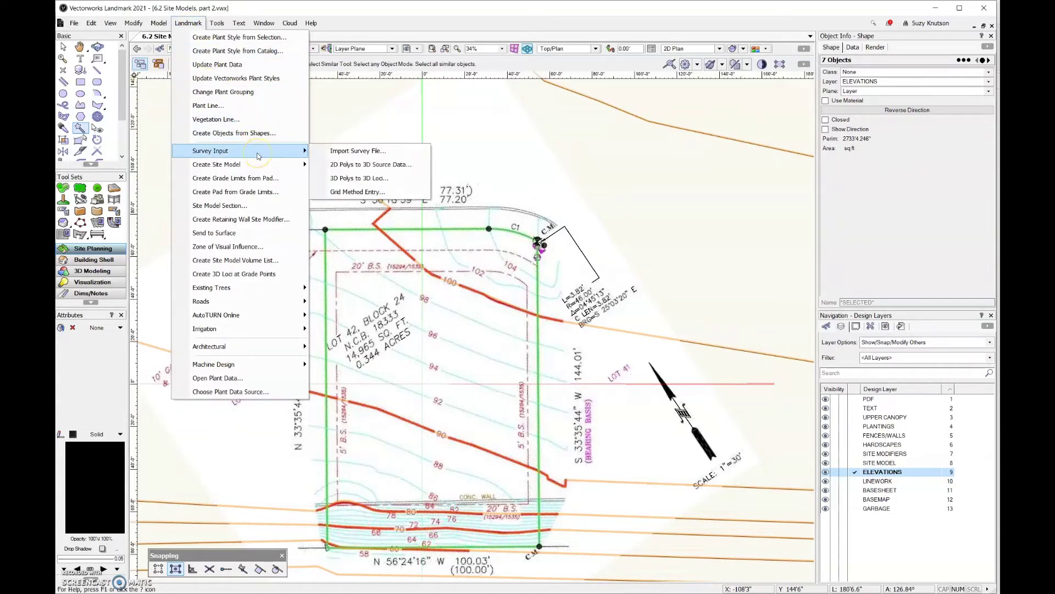
click(321, 168)
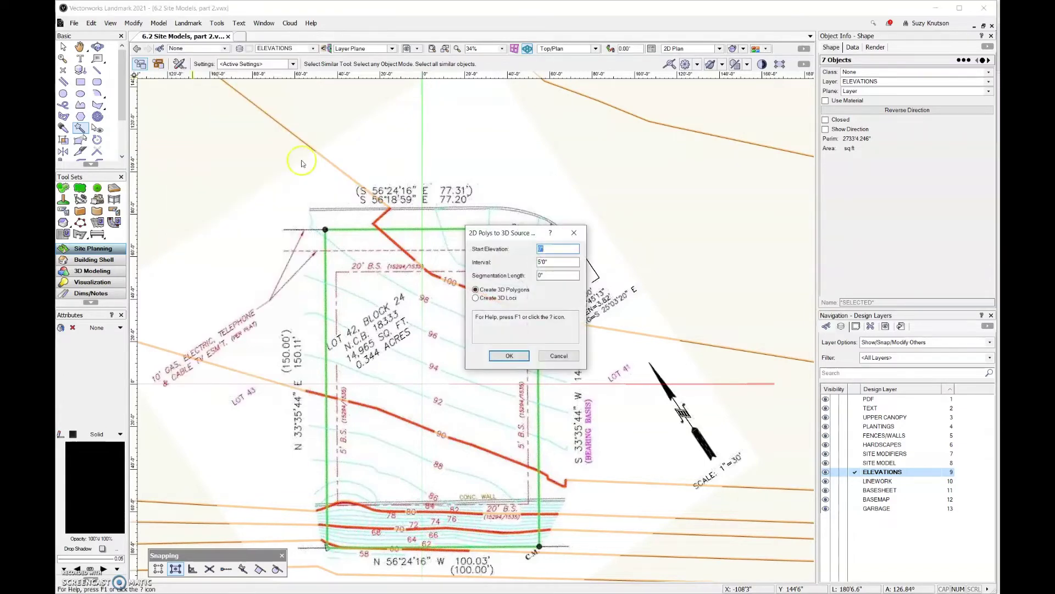
drag(505, 237, 651, 180)
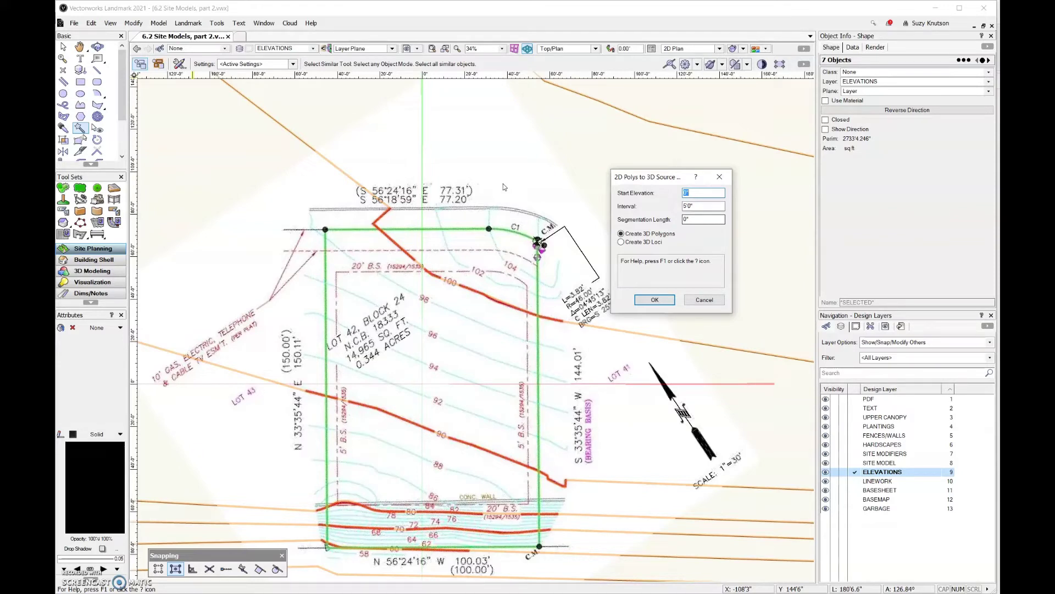
mouse_move(651, 193)
mouse_move(692, 218)
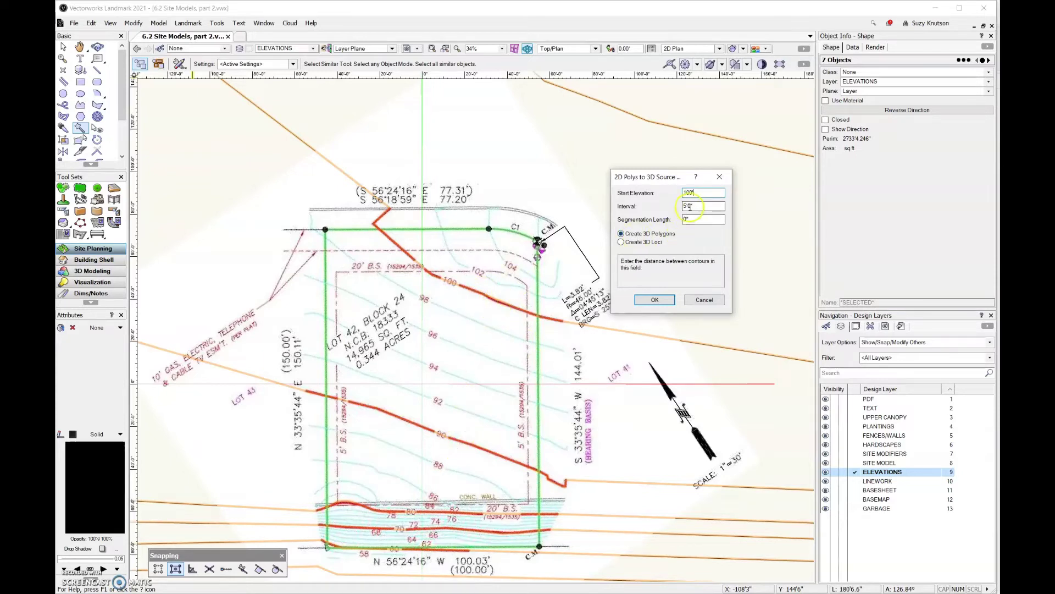
key(Tab)
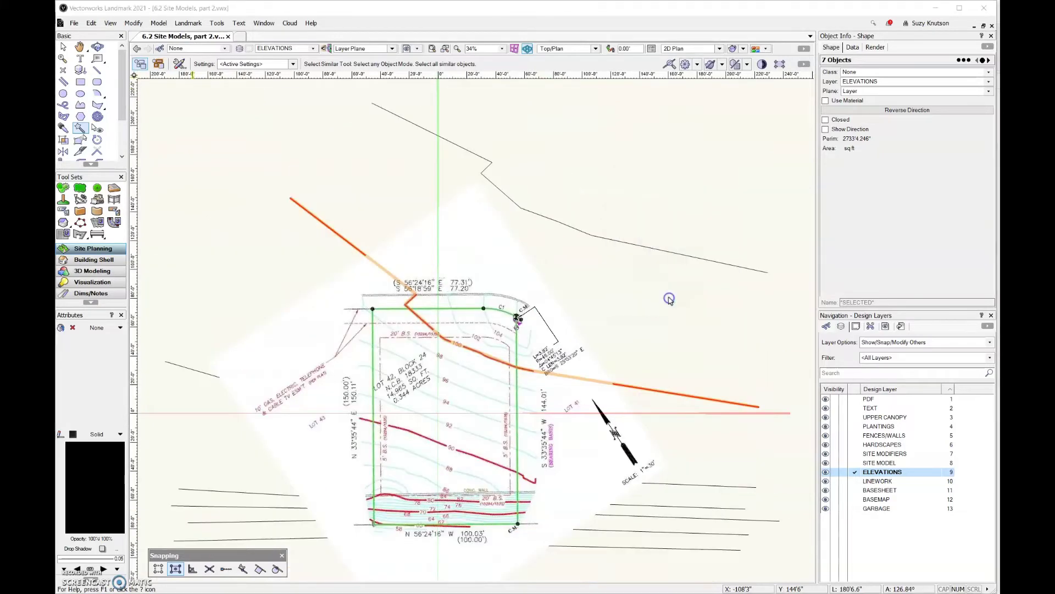
Move the Set Elevation dialog off the contours and assign 100' to the first contour
drag(525, 244, 669, 265)
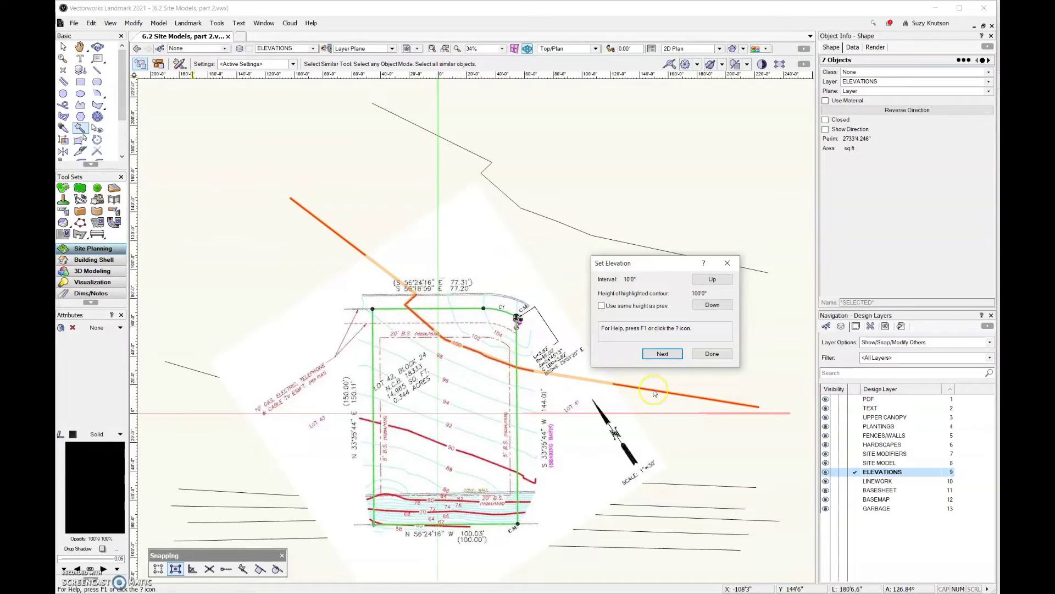
click(675, 293)
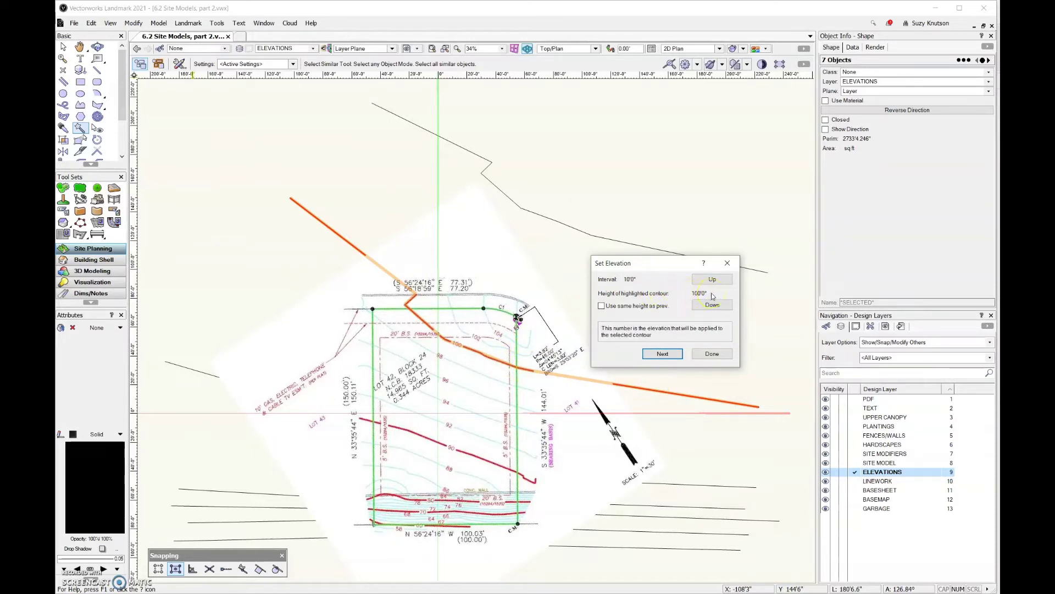
click(676, 355)
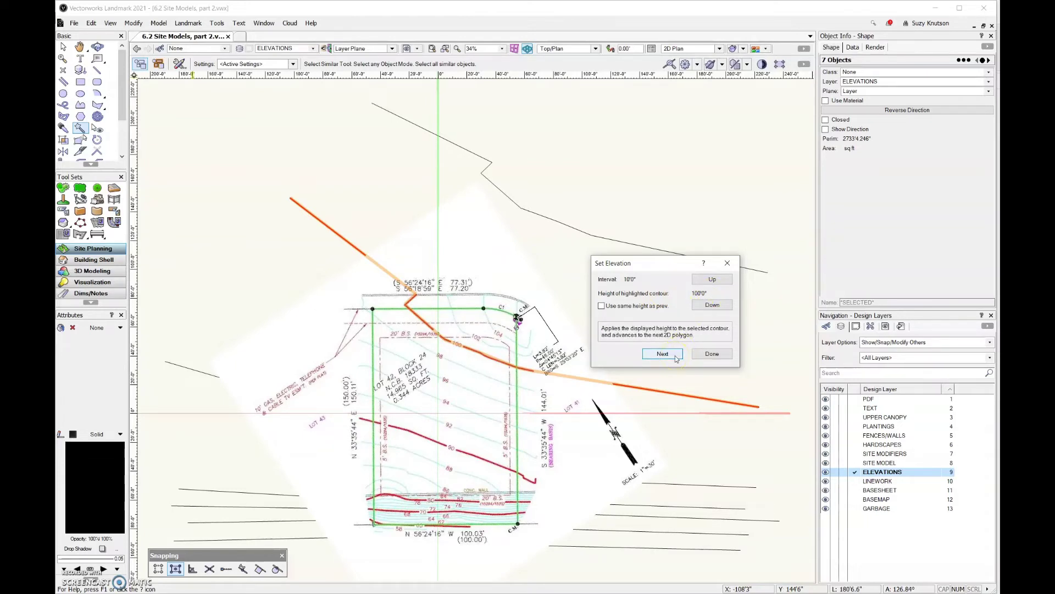
click(676, 357)
click(699, 488)
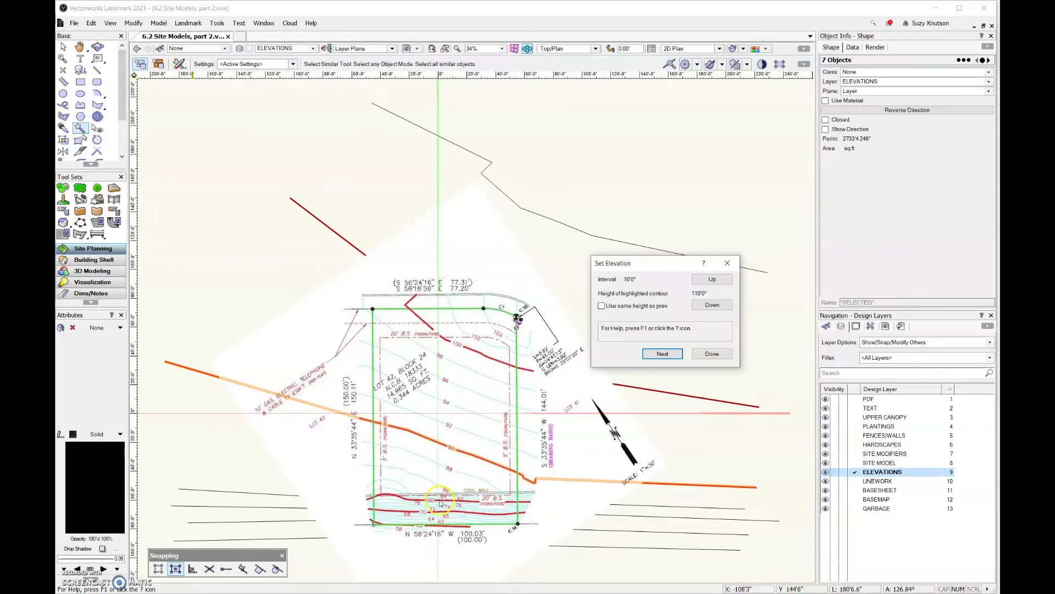
Lower the following contours in 10' steps, from 90' down to 60'
click(710, 305)
click(710, 305)
click(663, 356)
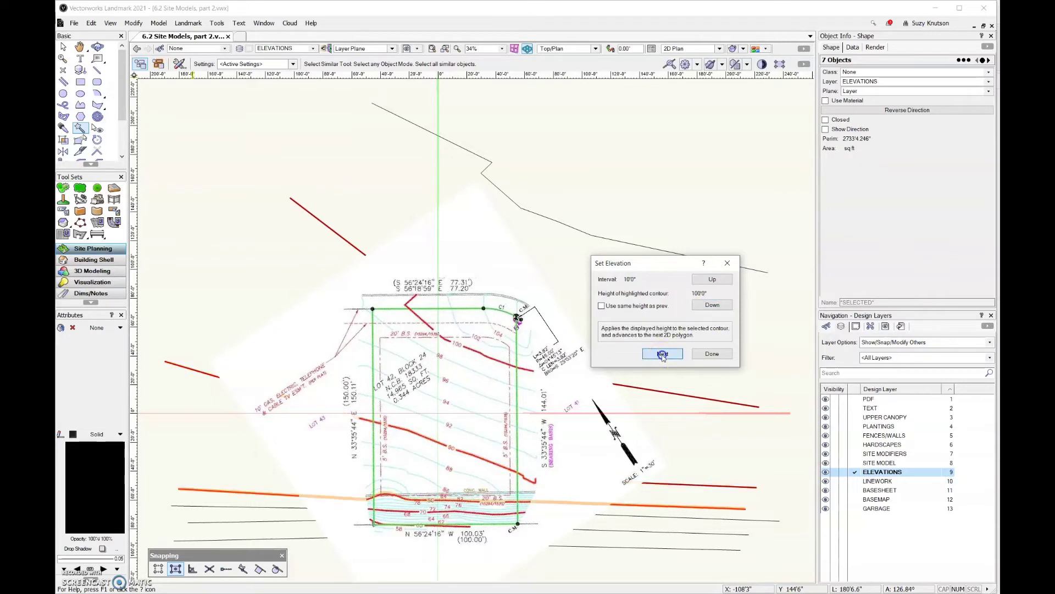
click(712, 305)
click(712, 305)
click(680, 351)
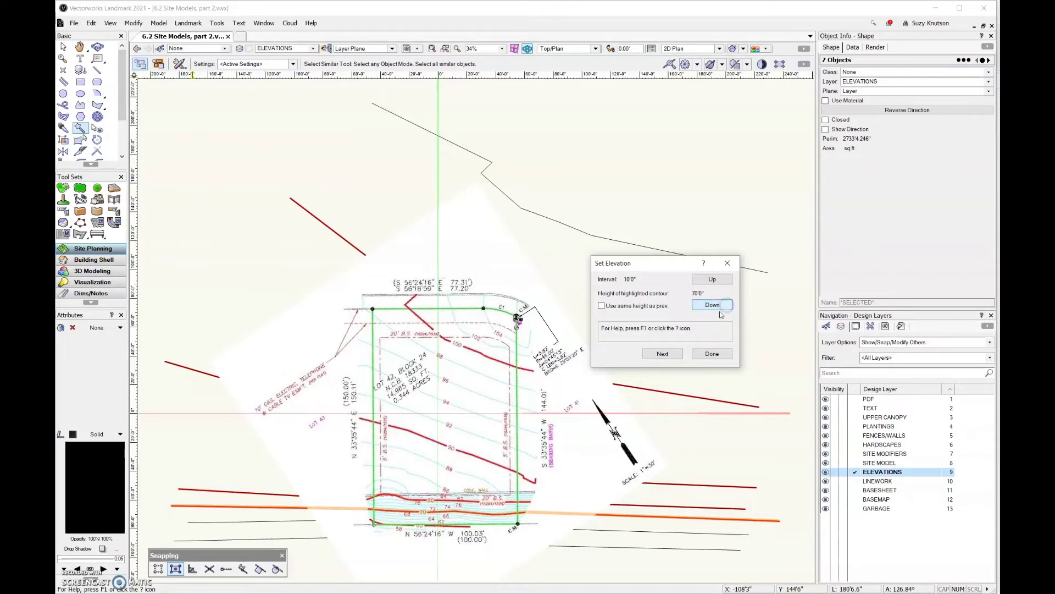
click(662, 353)
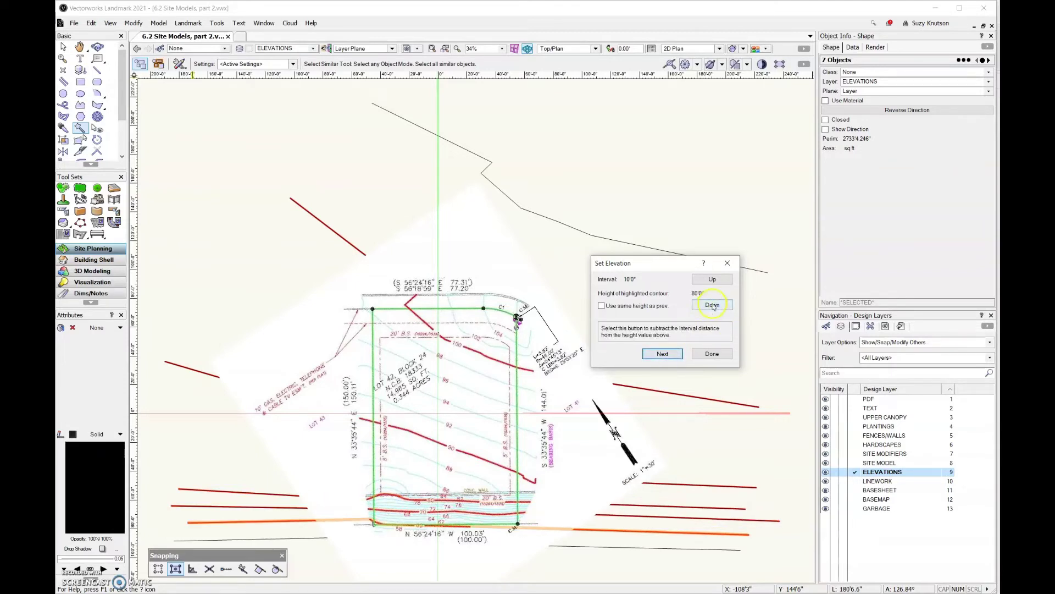
click(709, 306)
click(709, 306)
click(665, 354)
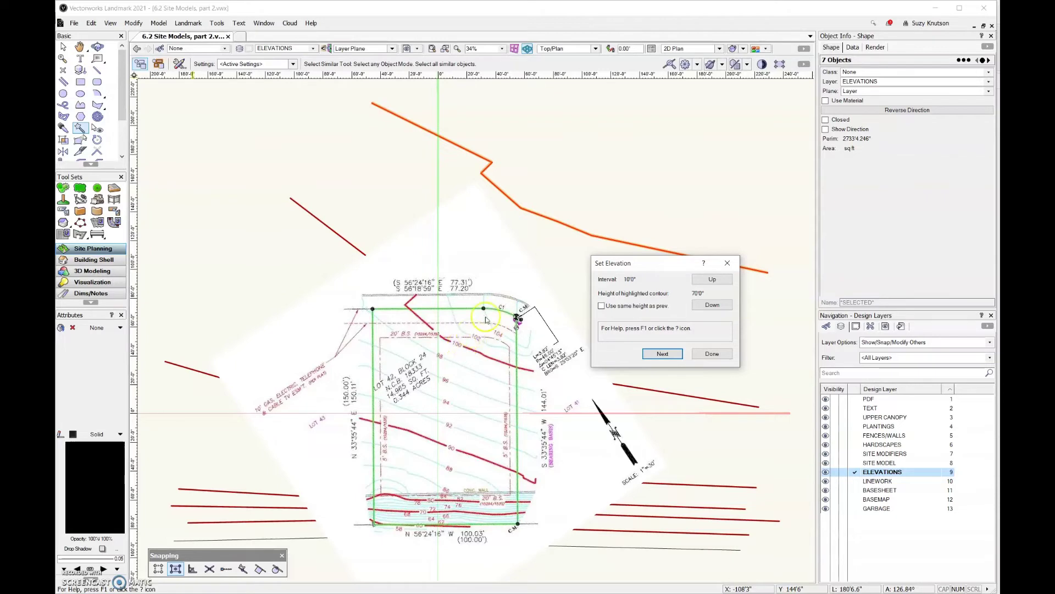
Raise the top contour's elevation to 110'
click(725, 280)
click(726, 280)
click(726, 280)
click(726, 280)
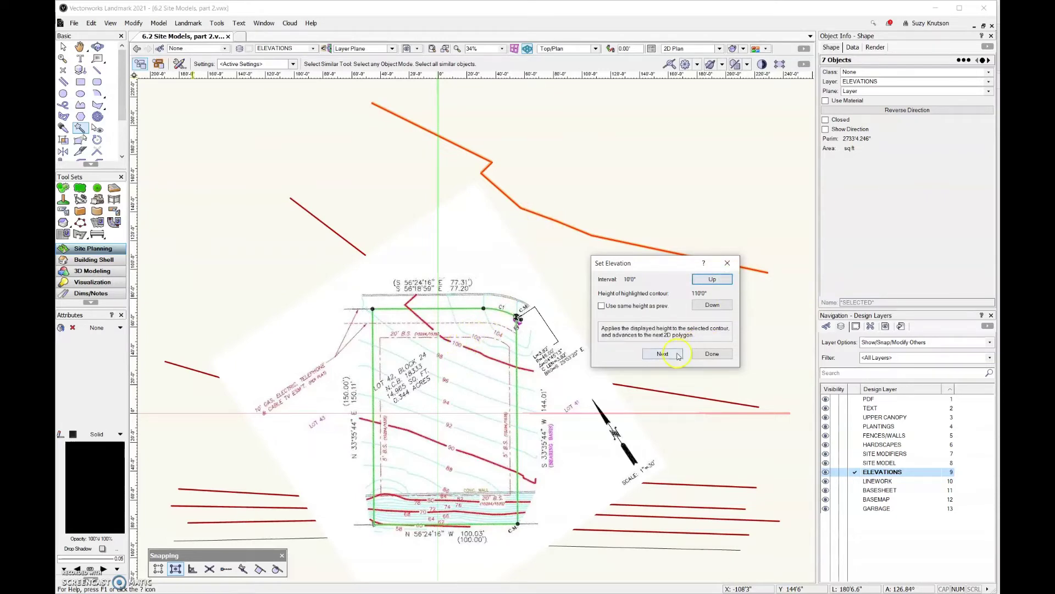
click(678, 355)
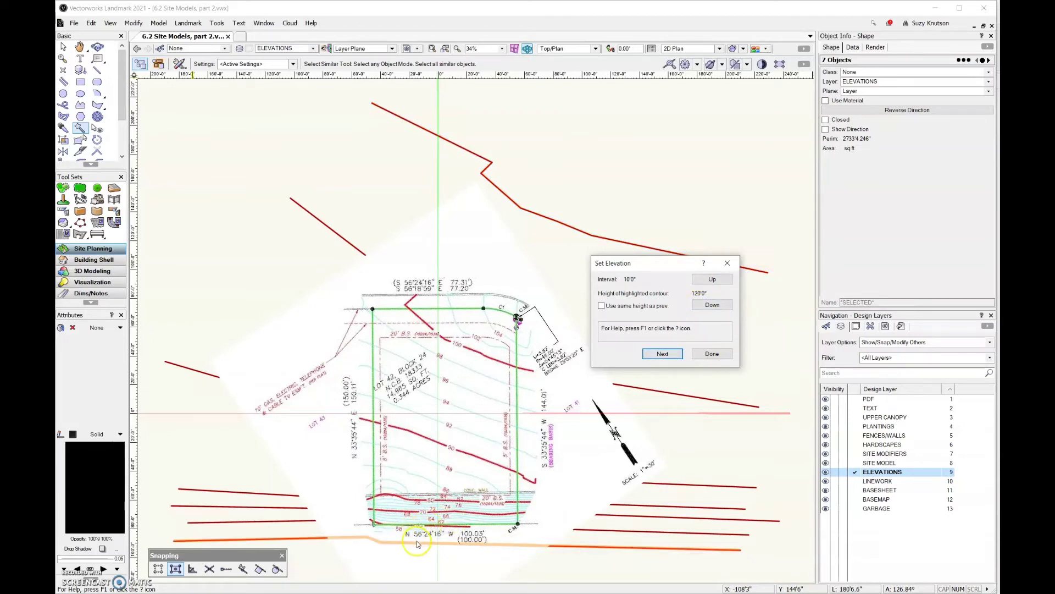
Lower the last contour to 50' and finish the elevation assignments
click(714, 305)
click(715, 305)
click(715, 305)
click(716, 305)
click(716, 306)
click(715, 305)
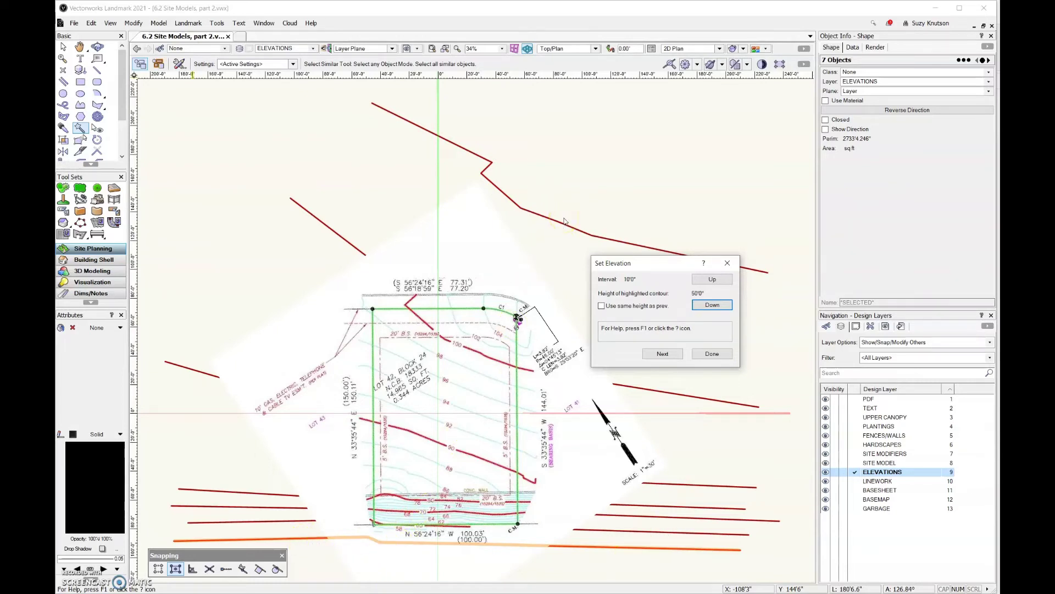
click(664, 355)
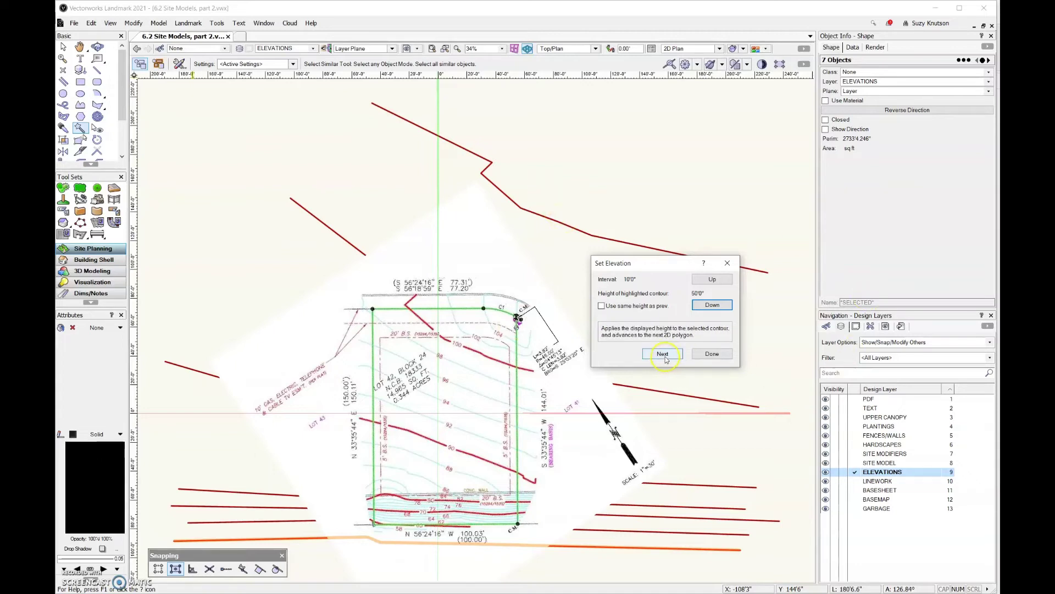
click(663, 355)
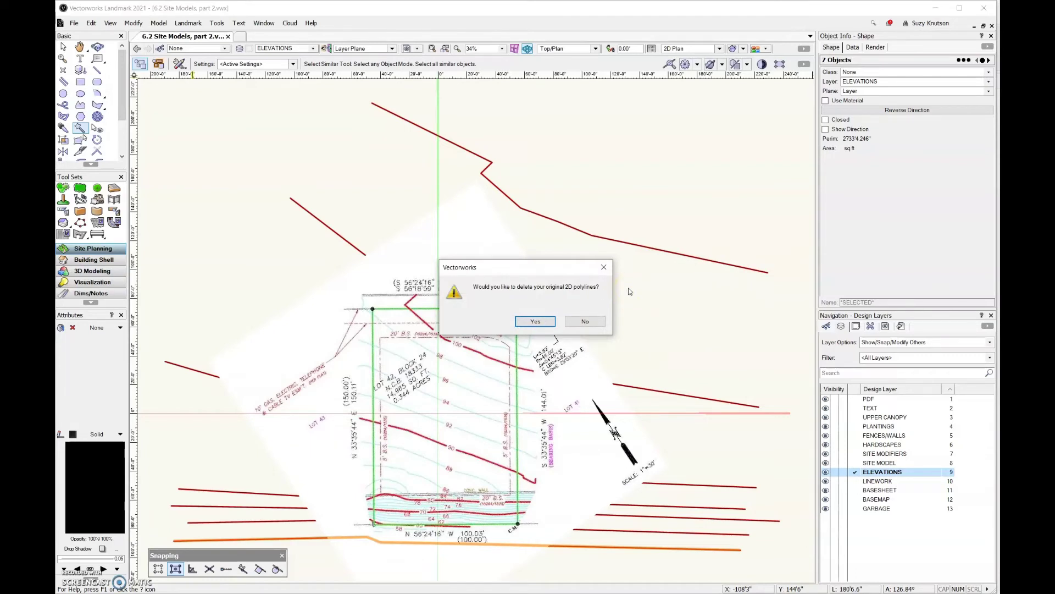
Answer No so the flat 2D polylines remain next to the new 3D contours
click(594, 322)
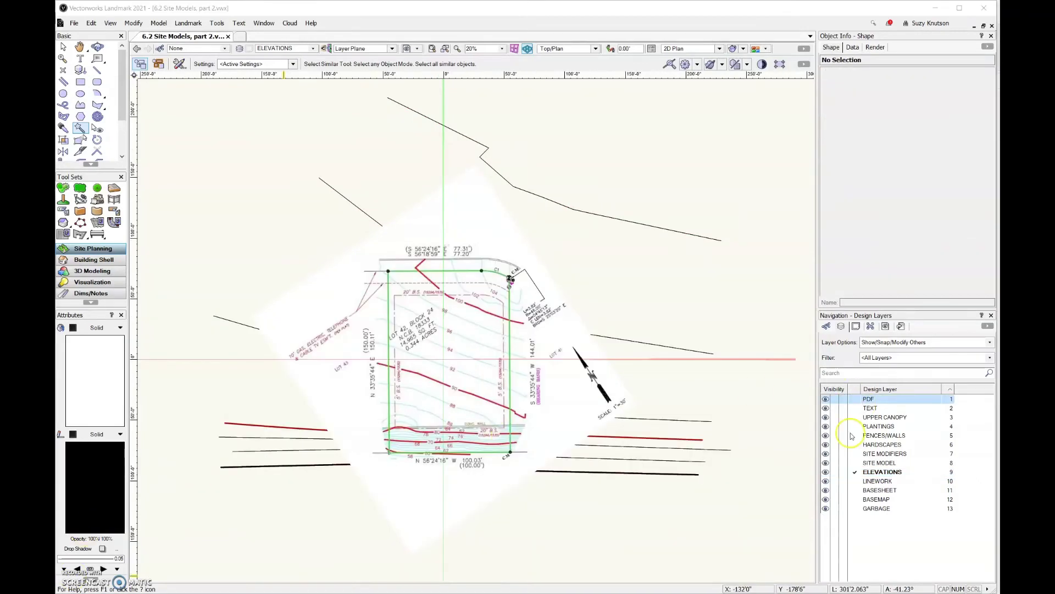
Set the layer options to show only the active layer
click(861, 405)
click(894, 342)
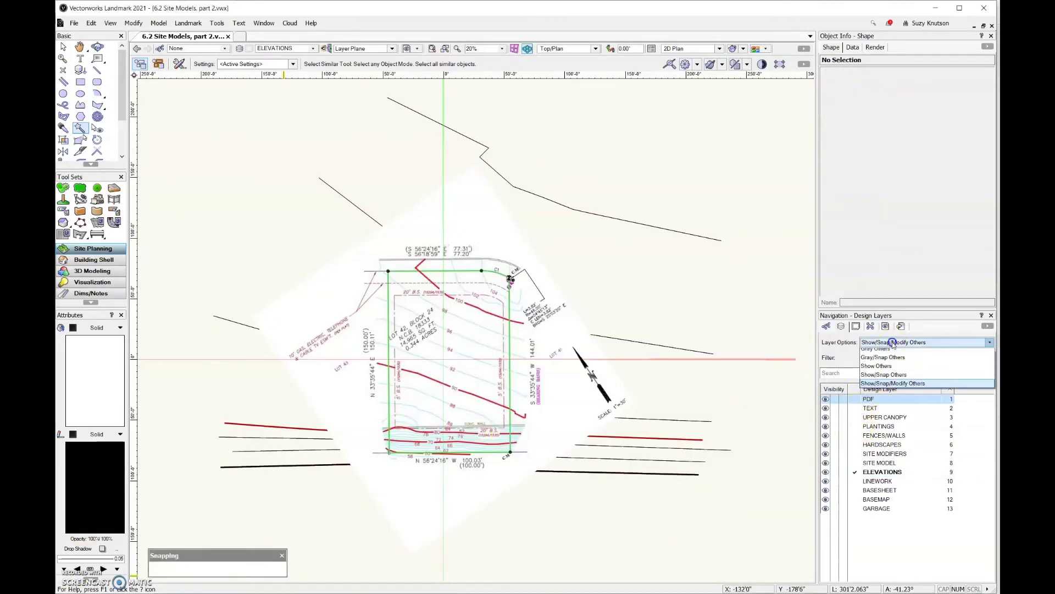
click(893, 342)
click(893, 342)
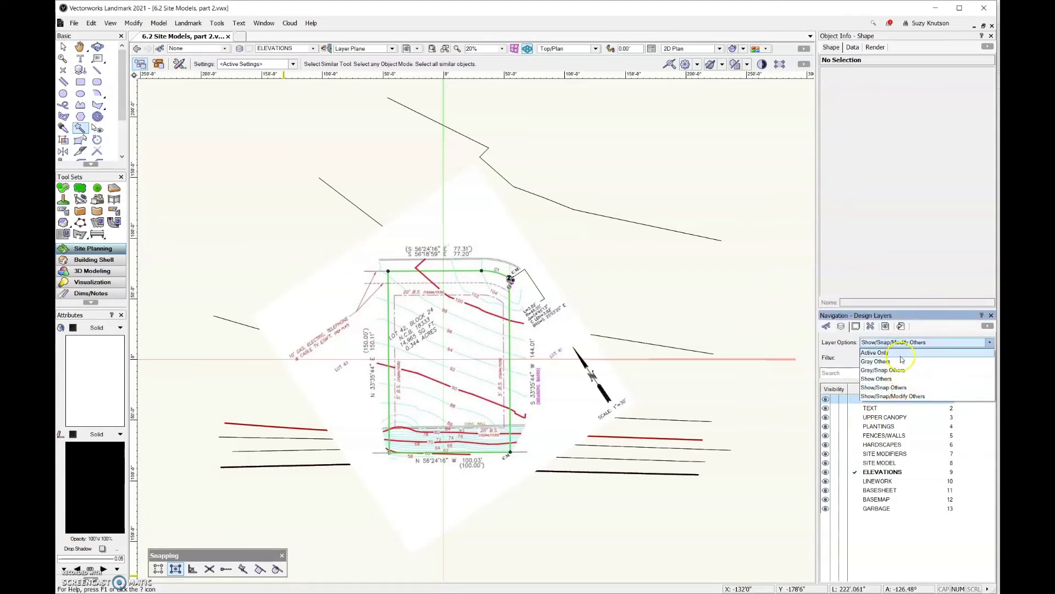
click(900, 353)
Tilt the plan into a 3D perspective of the contours with the Flyover tool
click(97, 46)
click(183, 143)
click(568, 486)
mouse_move(568, 486)
mouse_down()
mouse_move(565, 513)
mouse_move(485, 349)
mouse_move(409, 282)
mouse_move(593, 471)
mouse_move(552, 407)
mouse_move(594, 417)
mouse_move(566, 432)
mouse_move(576, 469)
mouse_up()
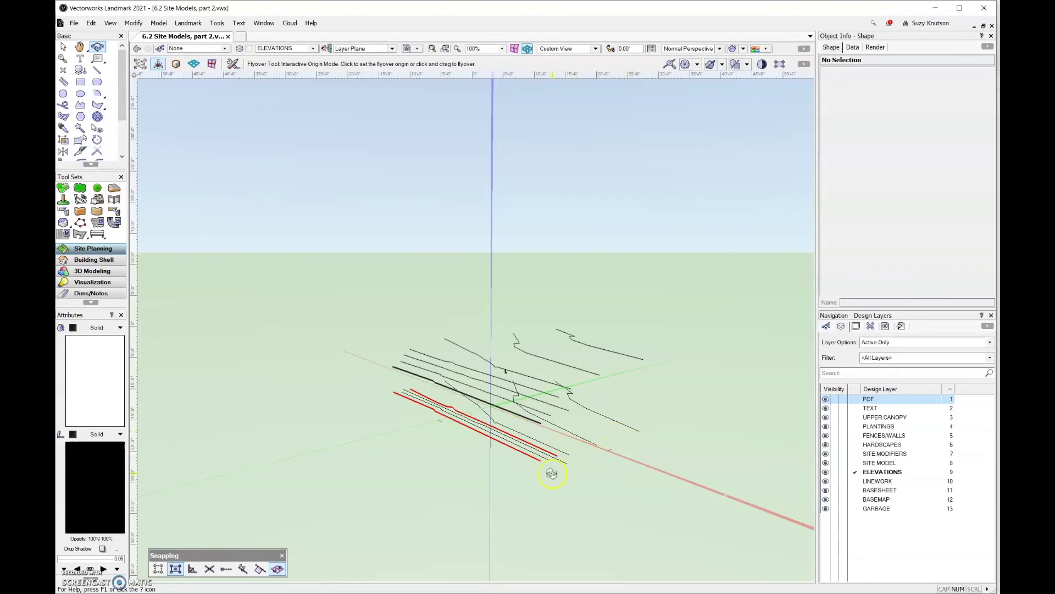
Delete the six flat 2D polylines via Select Similar, plus the leftover red flat line
click(80, 128)
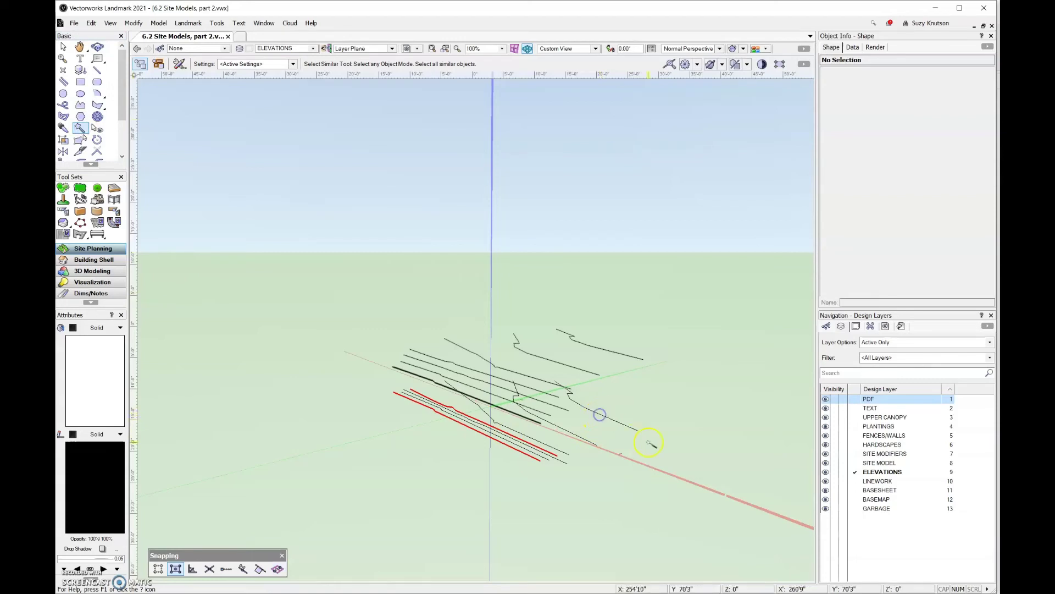
scroll(636, 429, up, 3)
click(635, 429)
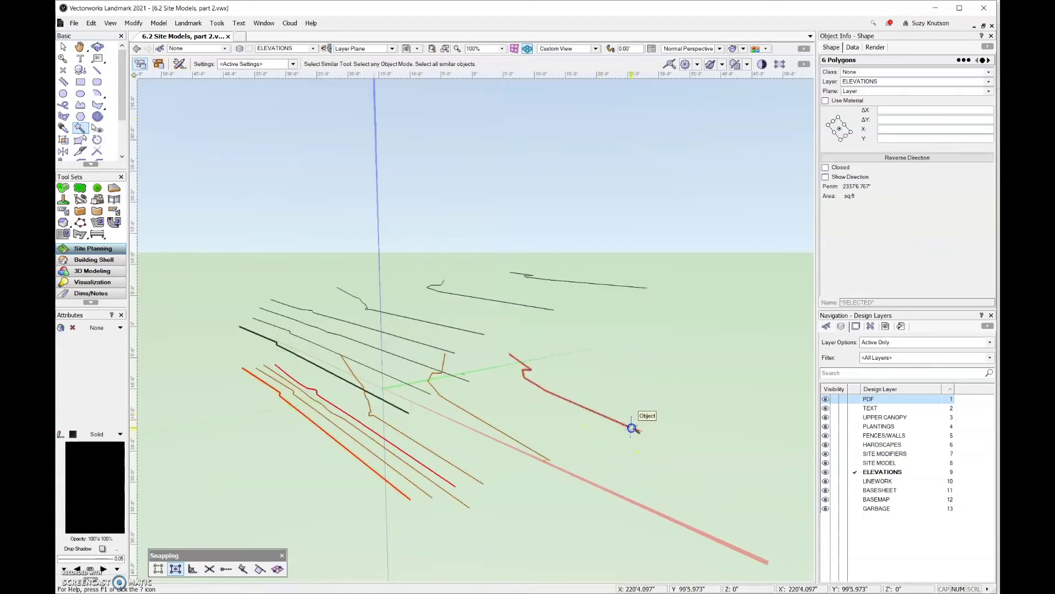
key(Delete)
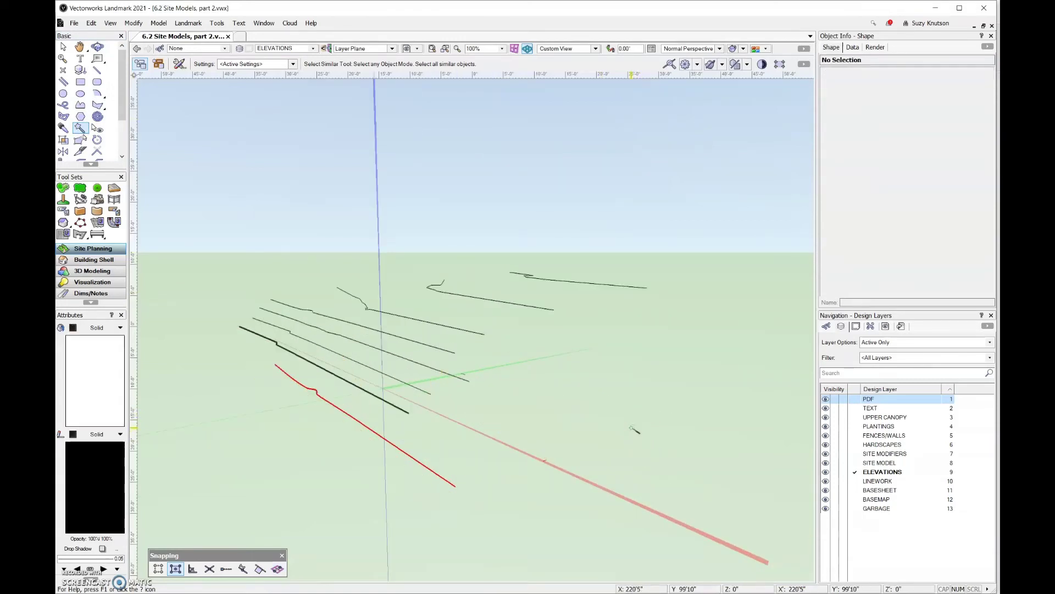
click(455, 485)
key(Delete)
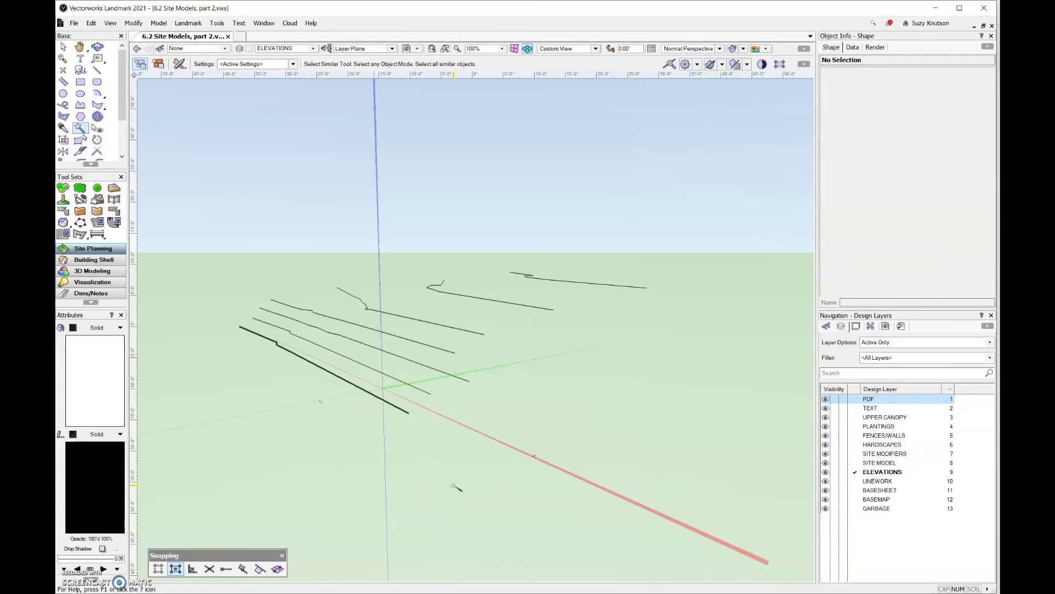
Return the view to Top/Plan
key(0)
click(451, 484)
click(207, 216)
Fit the drawing to the window and check each contour's vertex count, finding the 513-vertex one
key(ctrl+4)
click(63, 47)
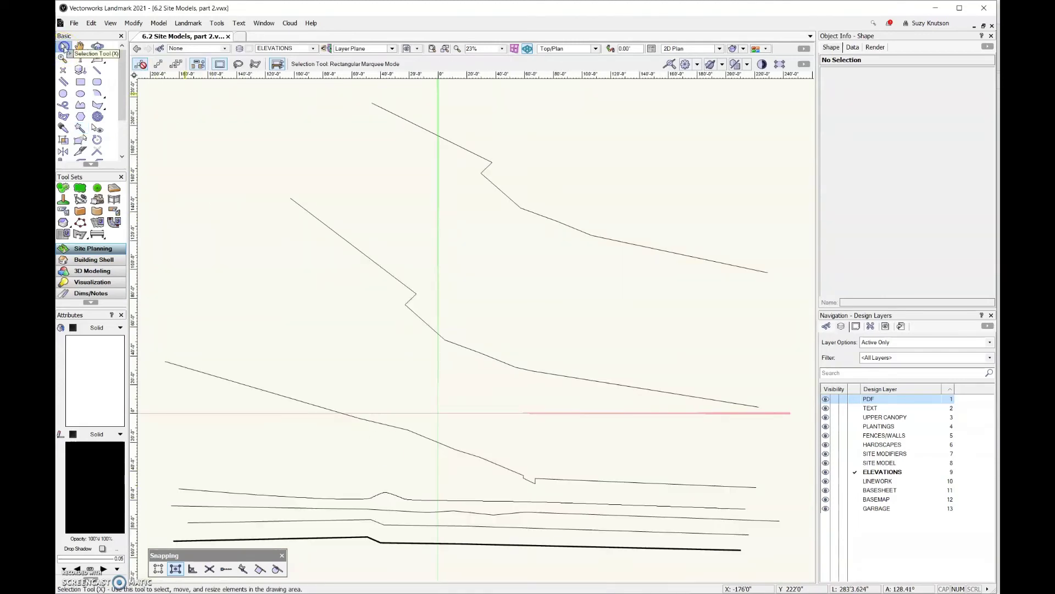
click(506, 200)
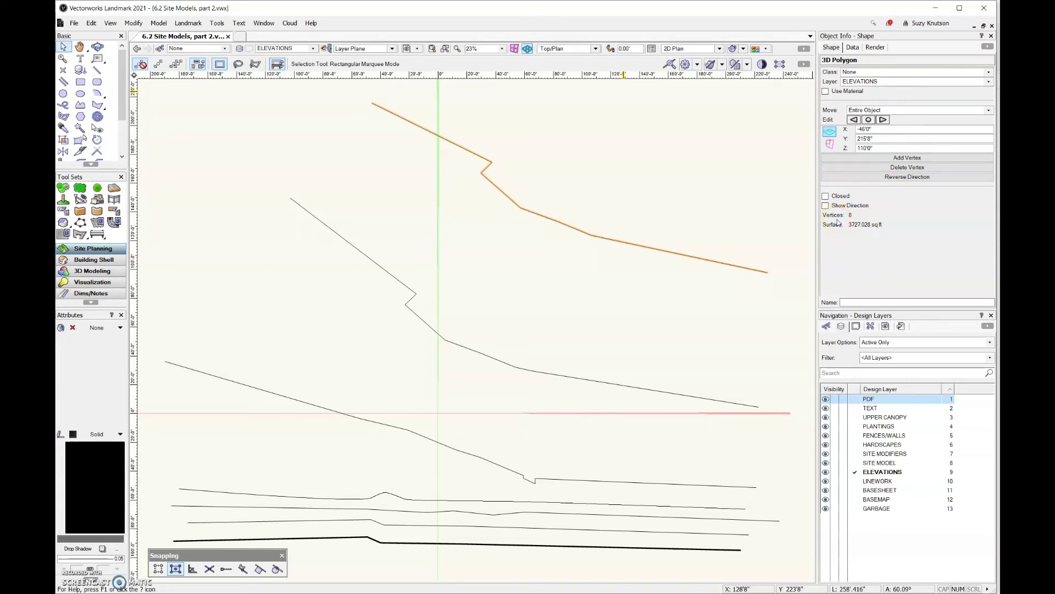
click(646, 388)
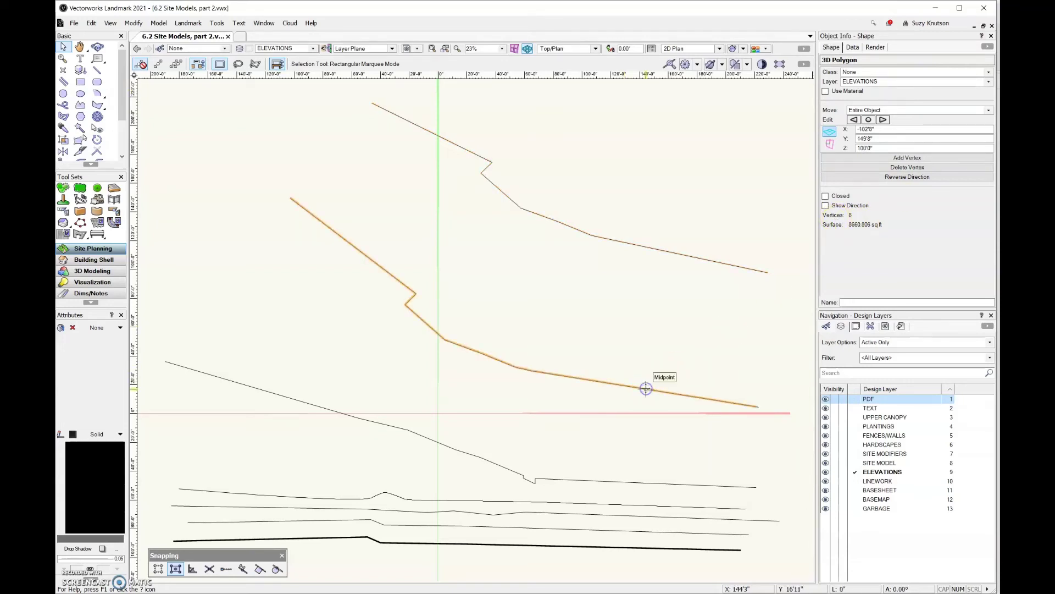
click(642, 482)
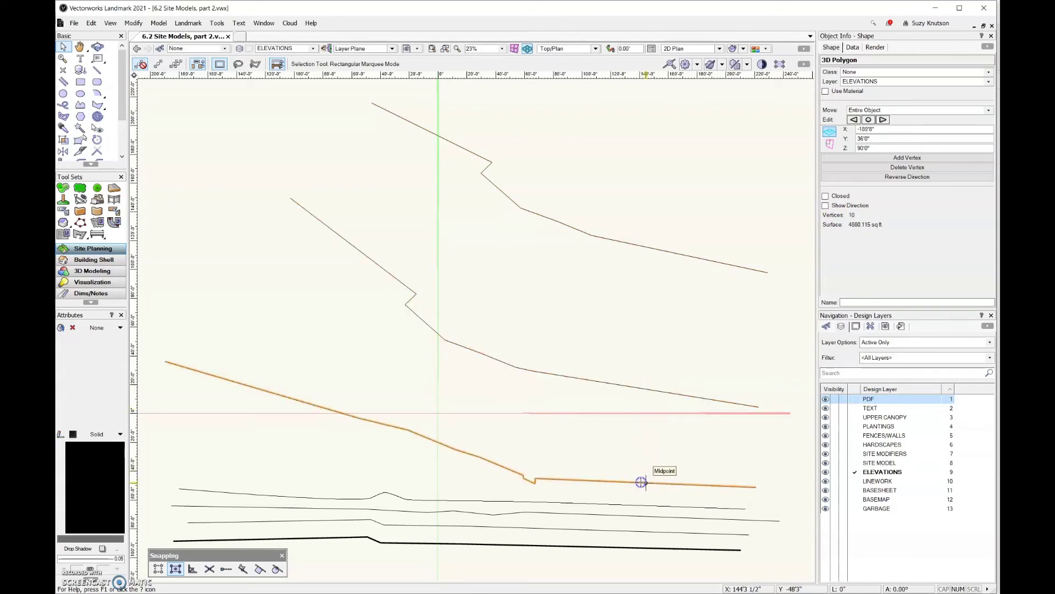
click(637, 504)
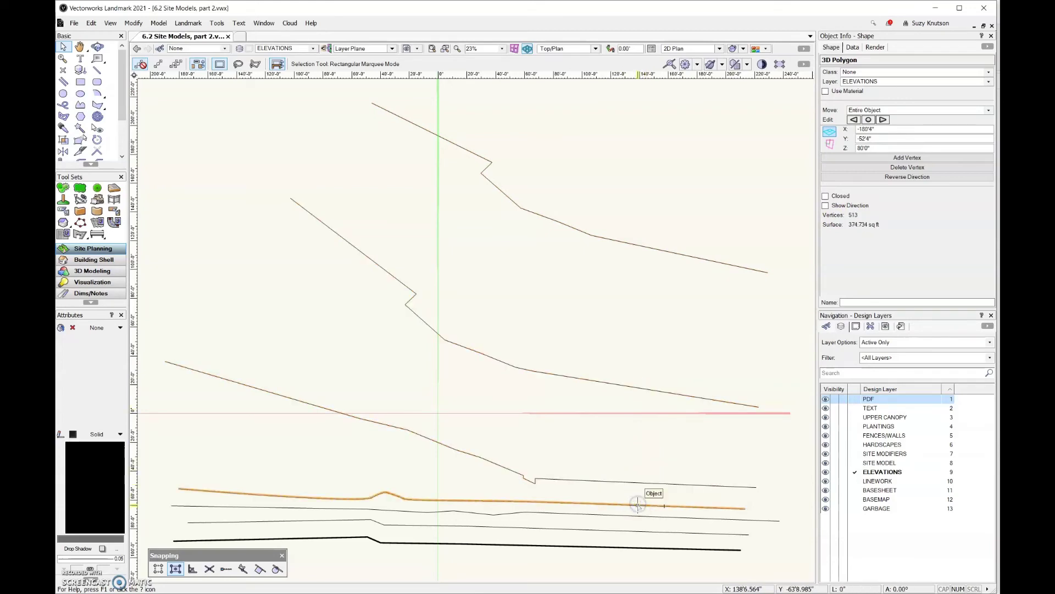
middle_drag(637, 504, 664, 401)
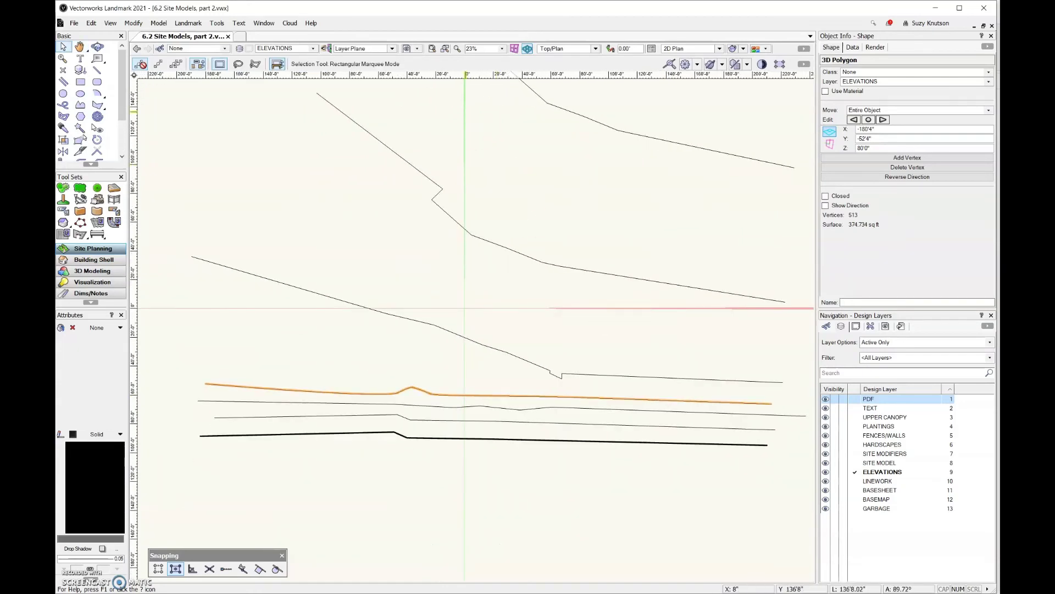
Switch to the Polyline tool in Bezier vertex mode and drag in the drawing
click(82, 105)
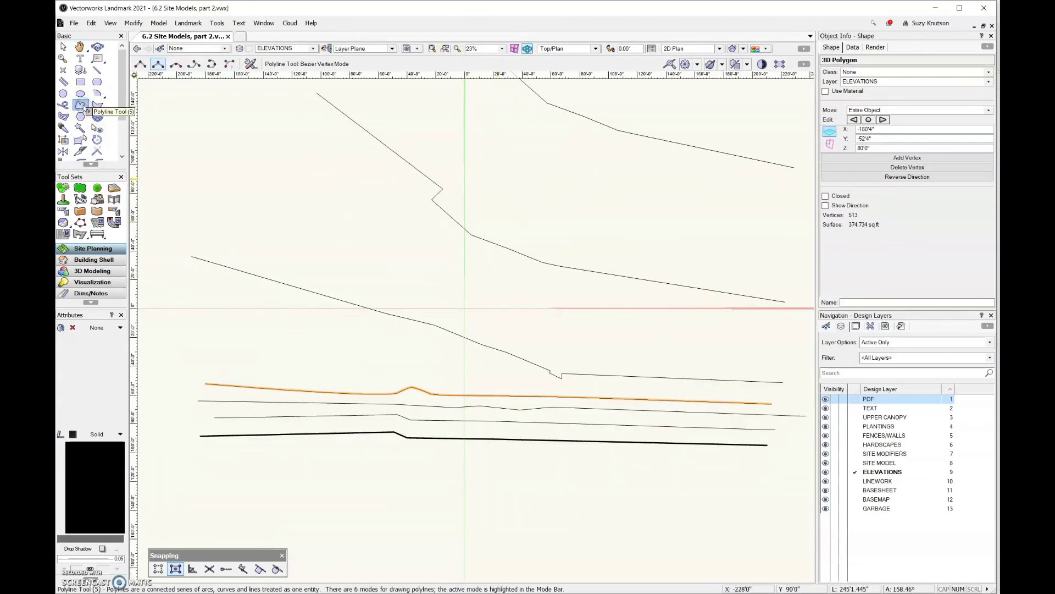
click(155, 66)
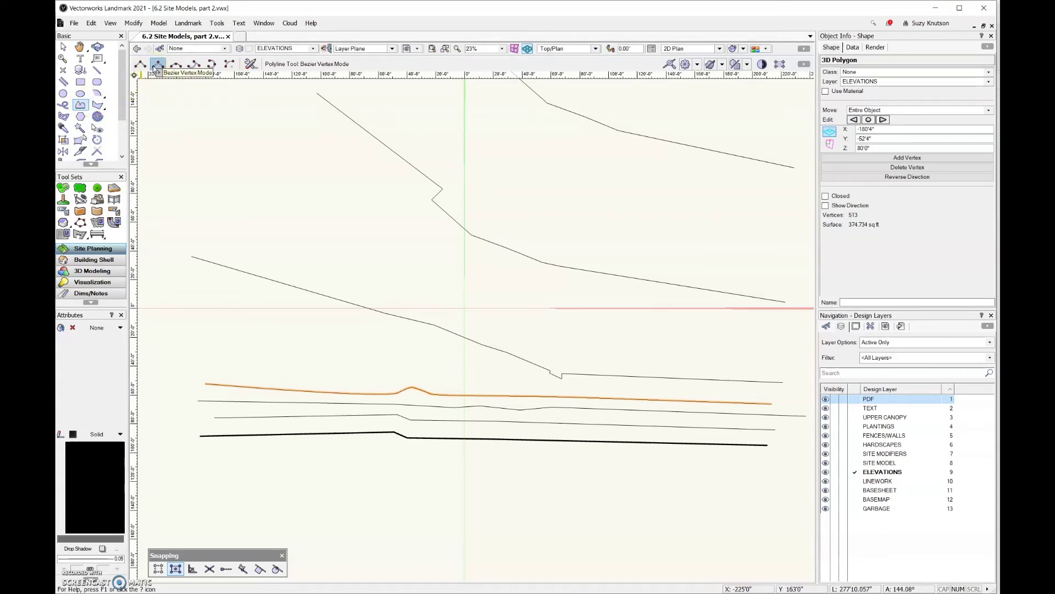
drag(603, 337, 569, 385)
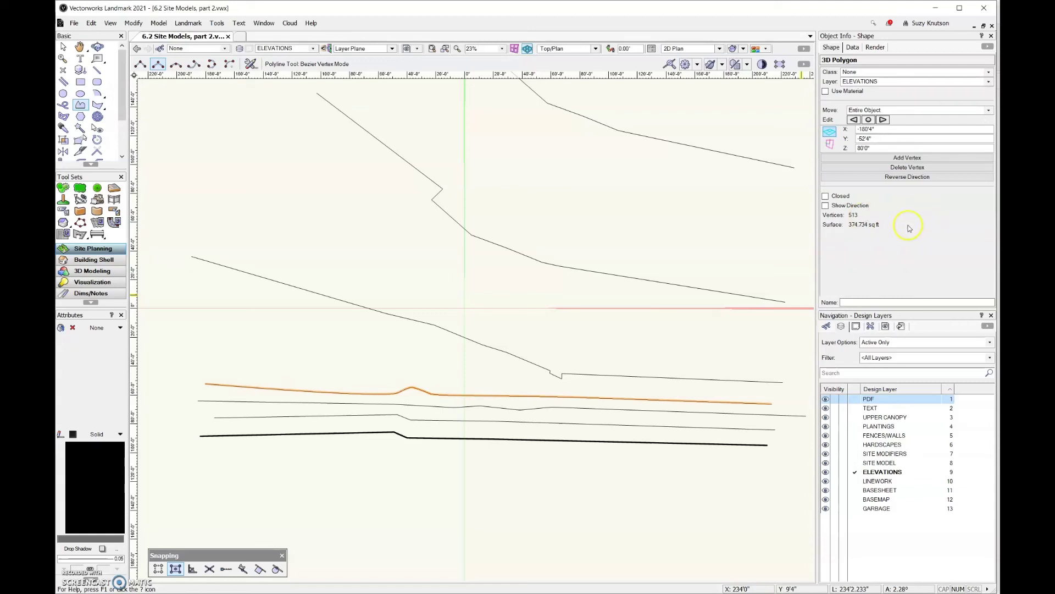
Apply Modify > Drafting Aids > Simplify Polys at Maximum Deviation 6 to the 513-vertex contour
click(142, 25)
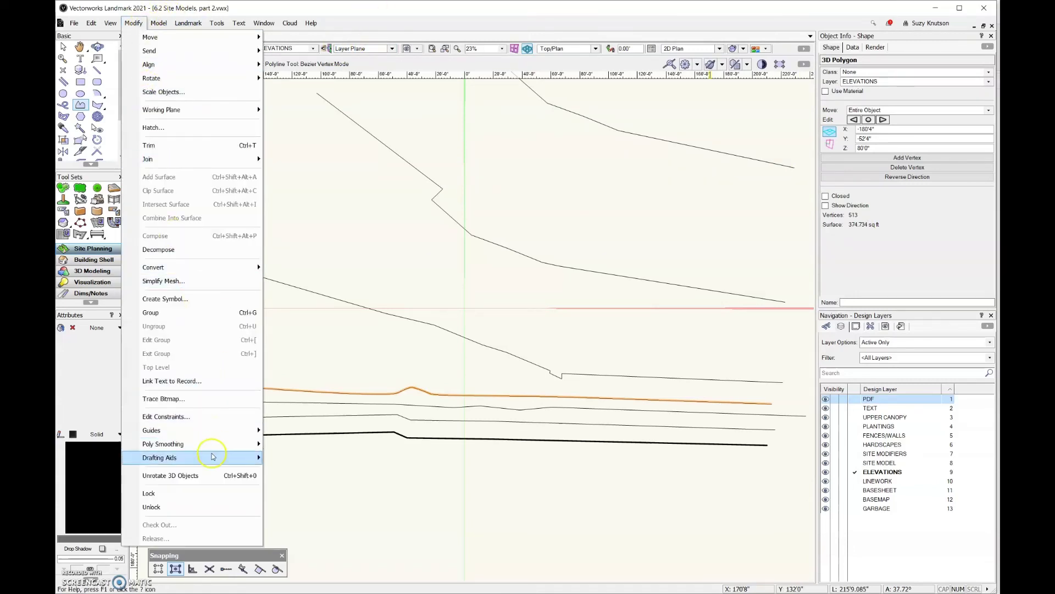
mouse_move(213, 456)
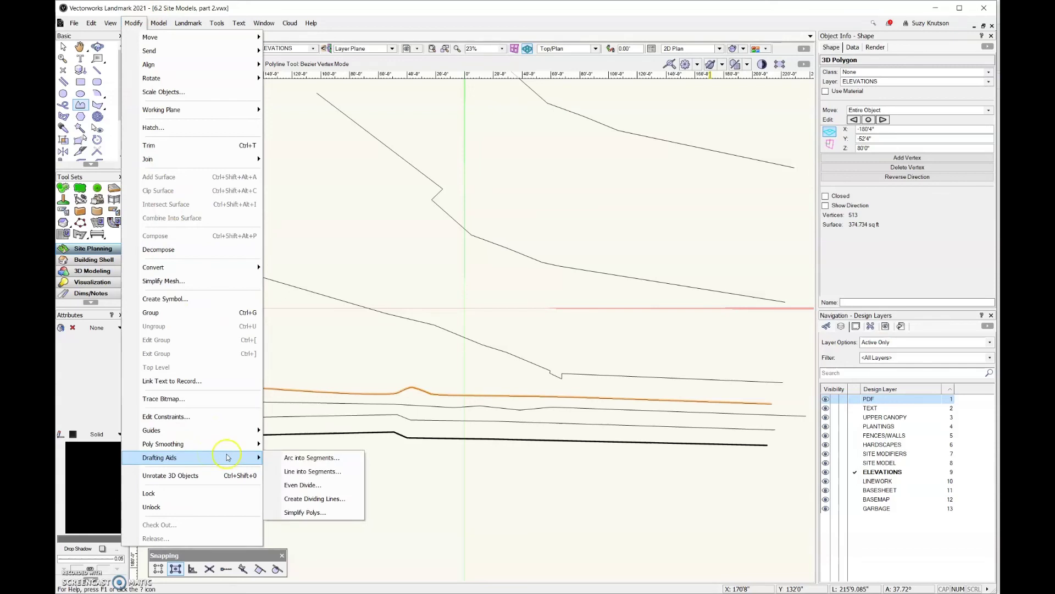
click(332, 516)
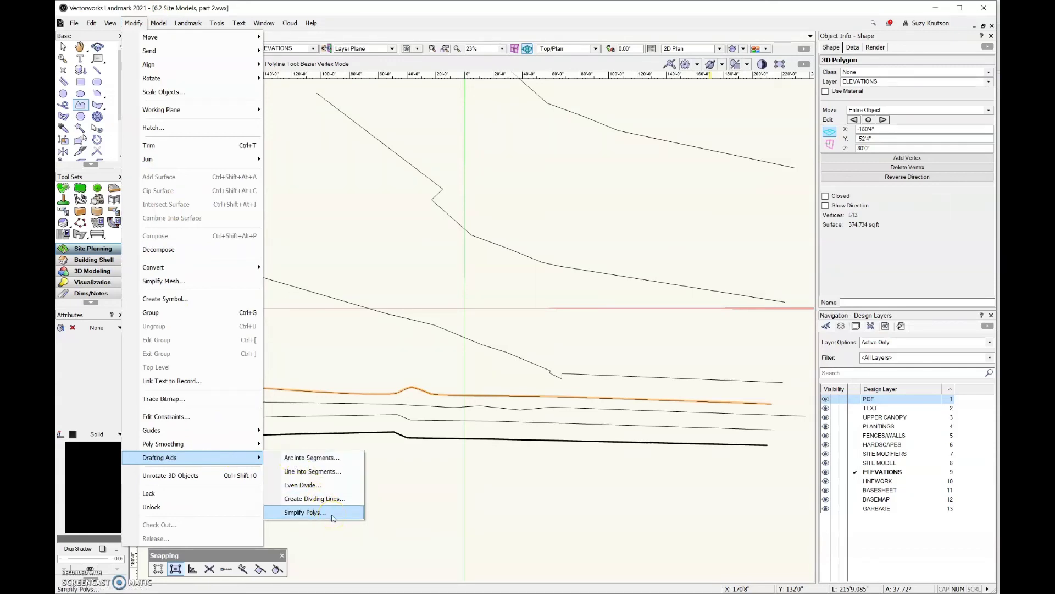
click(332, 516)
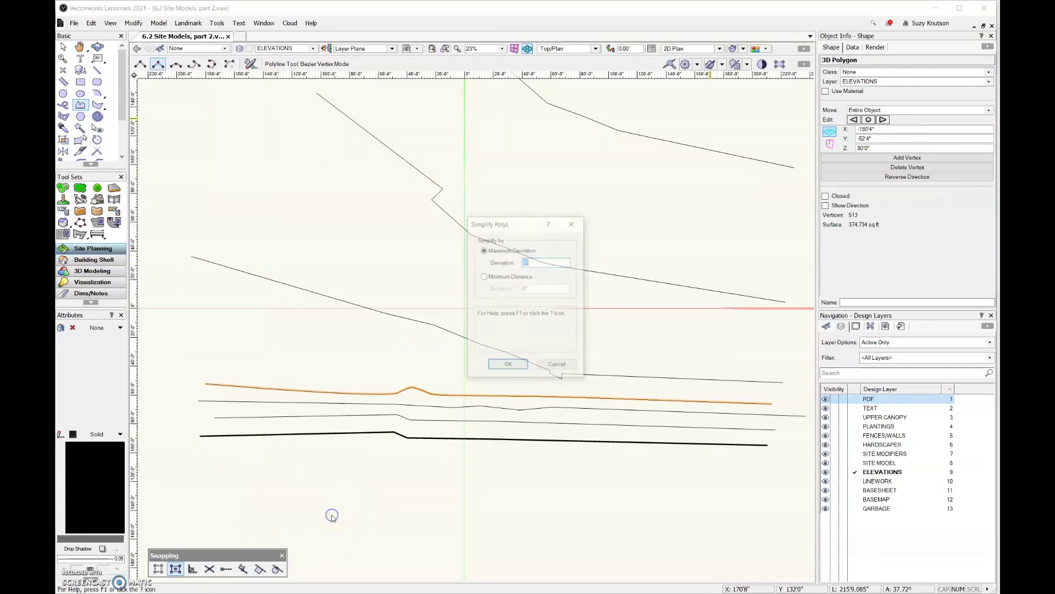
mouse_move(485, 253)
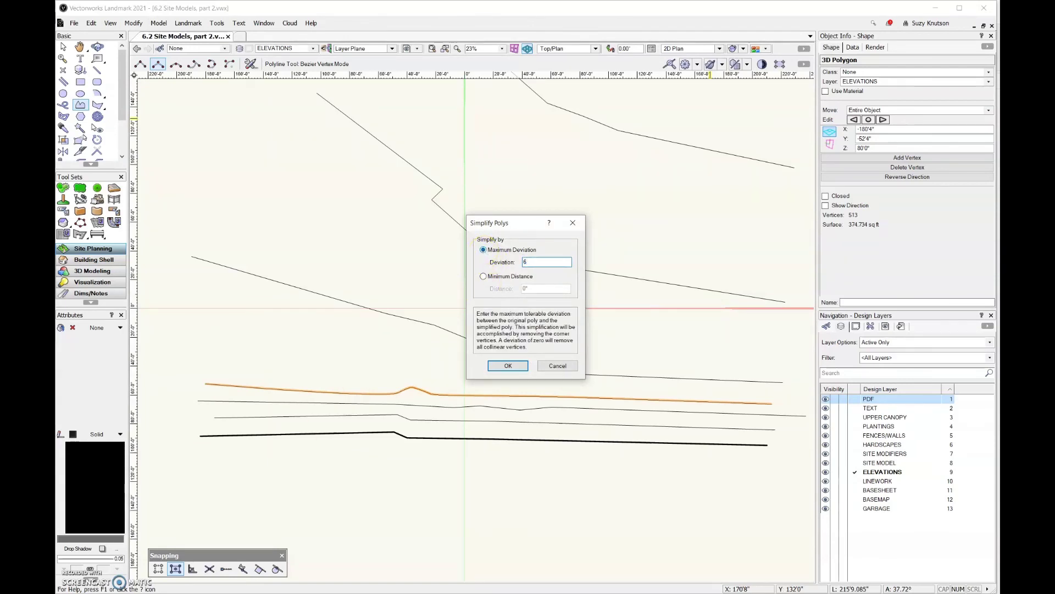
mouse_move(517, 279)
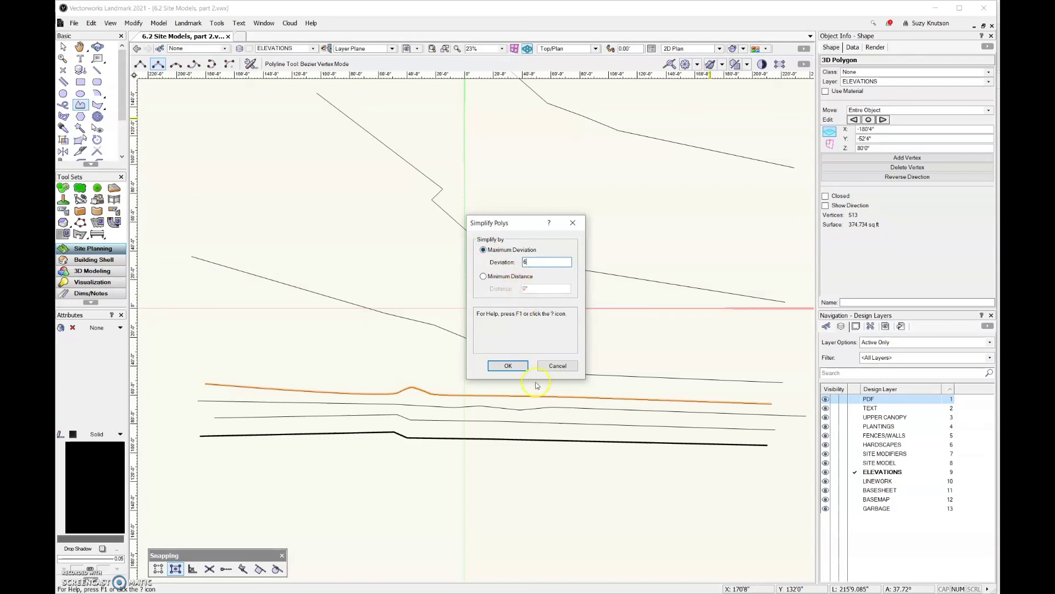
click(518, 367)
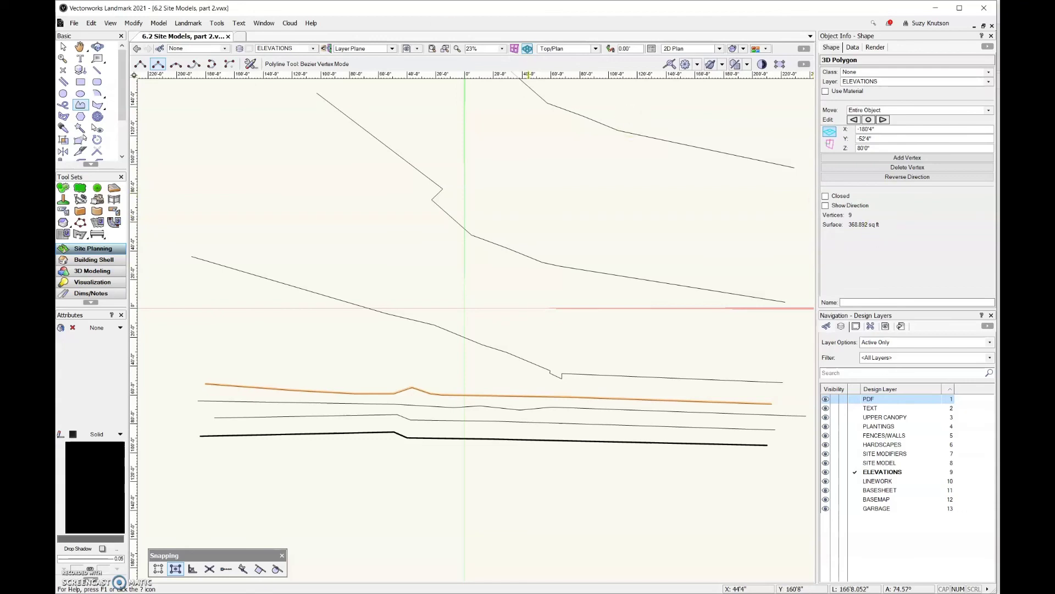
Check the lower contours' Z and vertex counts, then select all seven contour polygons
click(63, 47)
click(513, 409)
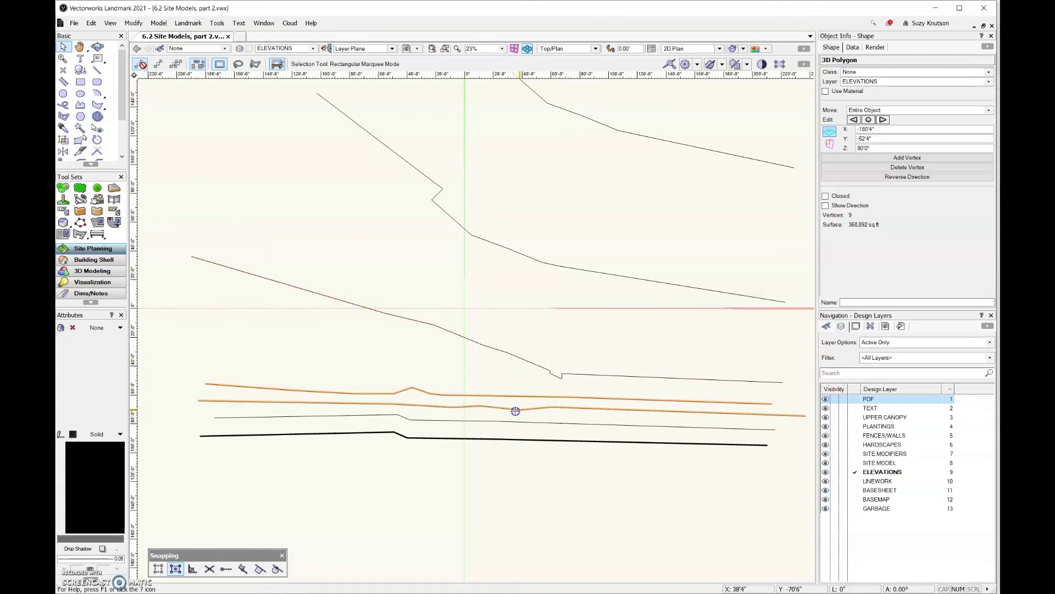
click(513, 439)
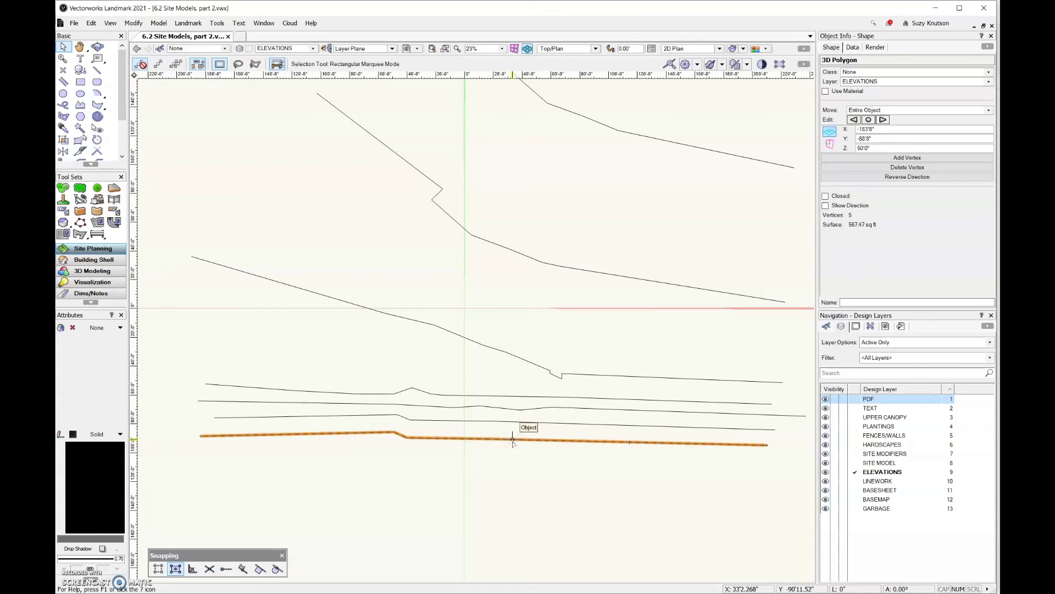
key(ctrl+a)
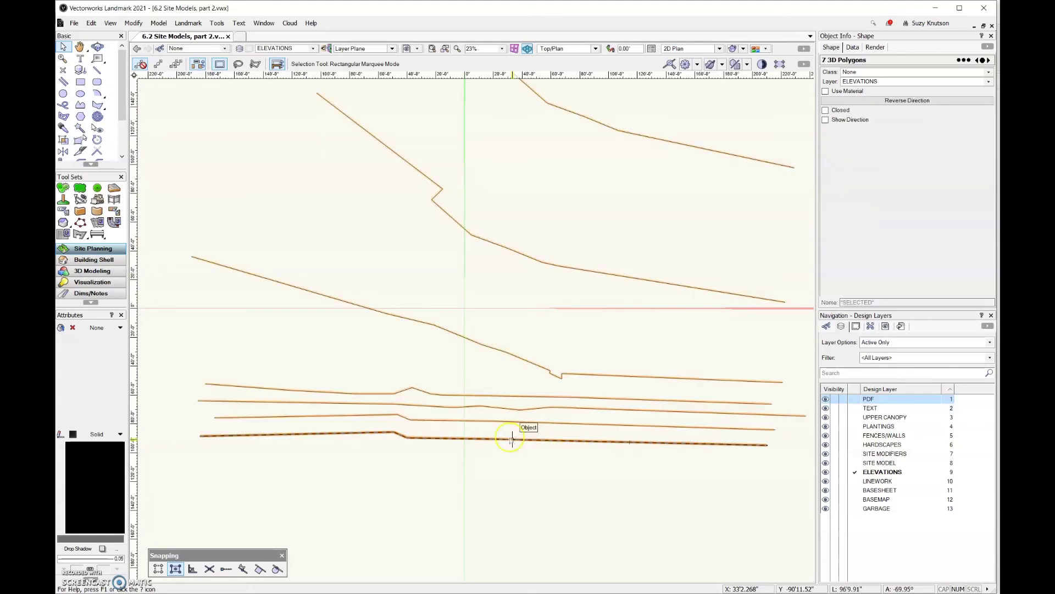